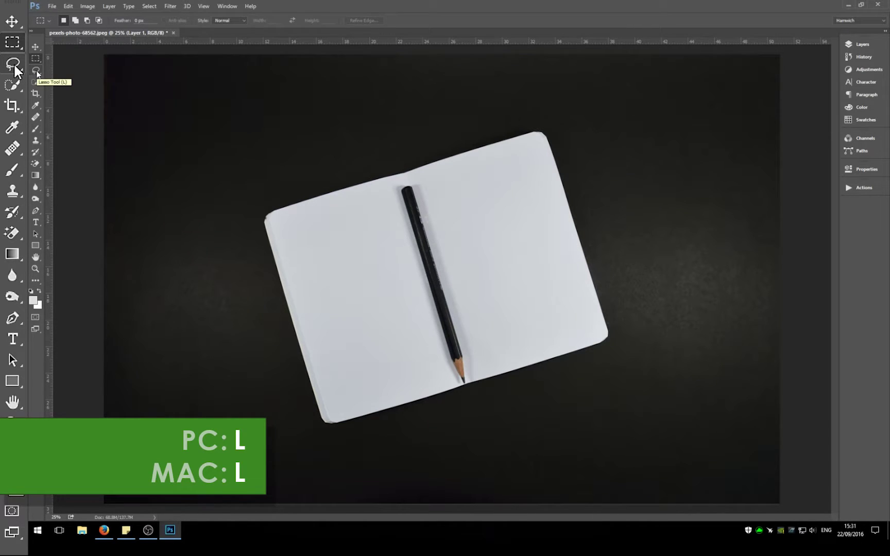
Trace the open notebook's outline freehand with the Lasso tool as a new selection and shift the selection slightly upward.
{"action": "left_click", "coordinate": [13, 64]}
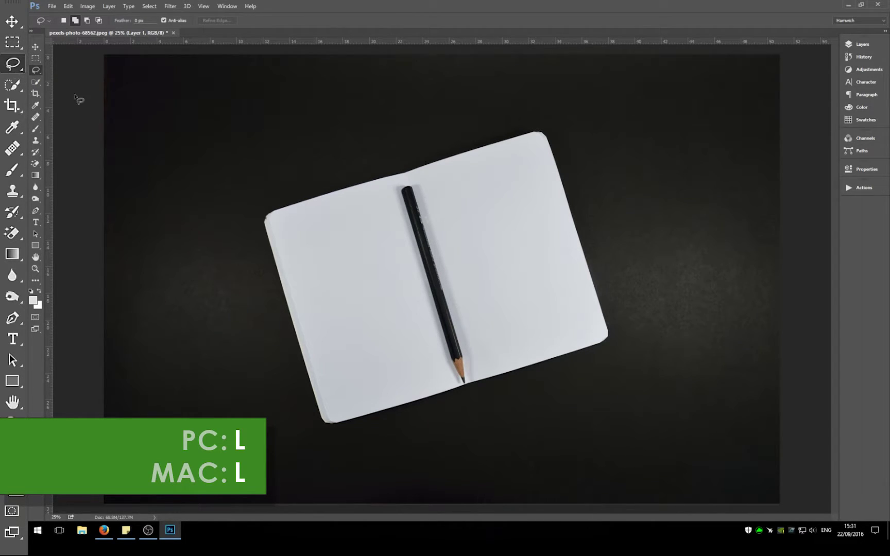
{"action": "left_click", "coordinate": [64, 21]}
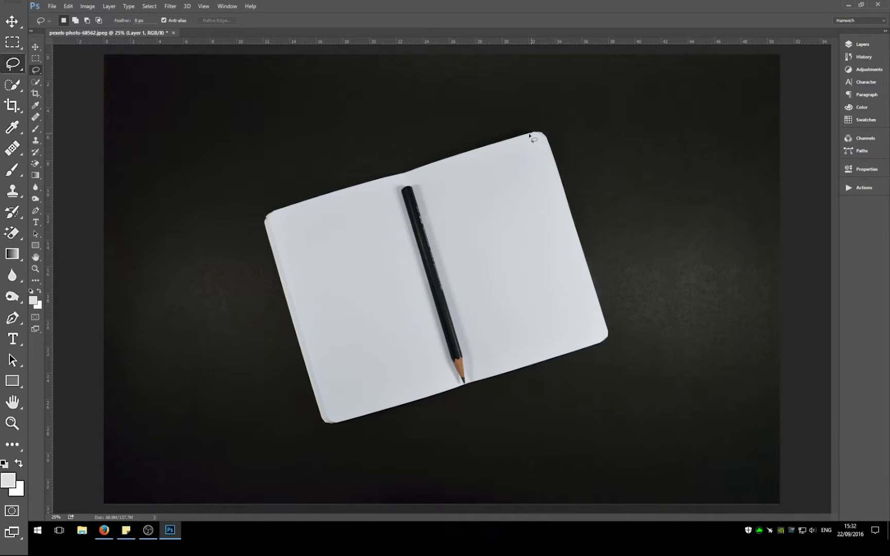
{"action": "mouse_move", "coordinate": [487, 148]}
{"action": "left_mouse_down"}
{"action": "mouse_move", "coordinate": [291, 204]}
{"action": "mouse_move", "coordinate": [267, 219]}
{"action": "mouse_move", "coordinate": [275, 258]}
{"action": "left_mouse_up"}
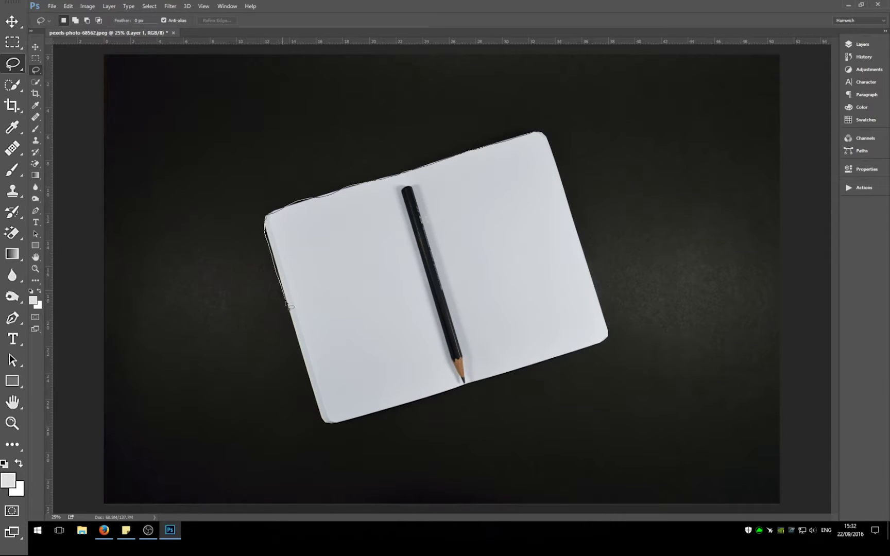
{"action": "mouse_move", "coordinate": [290, 307]}
{"action": "left_mouse_down"}
{"action": "mouse_move", "coordinate": [316, 402]}
{"action": "mouse_move", "coordinate": [339, 425]}
{"action": "mouse_move", "coordinate": [599, 343]}
{"action": "mouse_move", "coordinate": [609, 336]}
{"action": "mouse_move", "coordinate": [604, 311]}
{"action": "mouse_move", "coordinate": [542, 135]}
{"action": "left_mouse_up"}
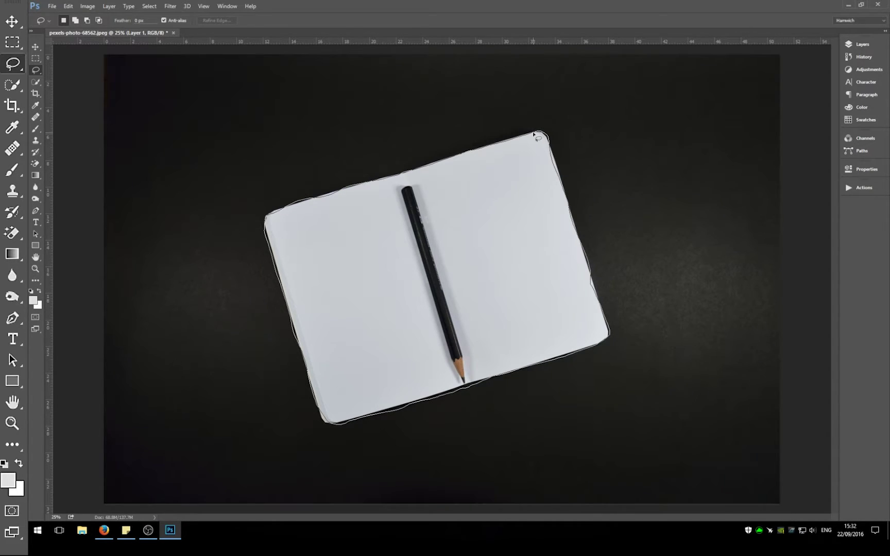
{"action": "left_click_drag", "start_coordinate": [533, 134], "coordinate": [536, 136]}
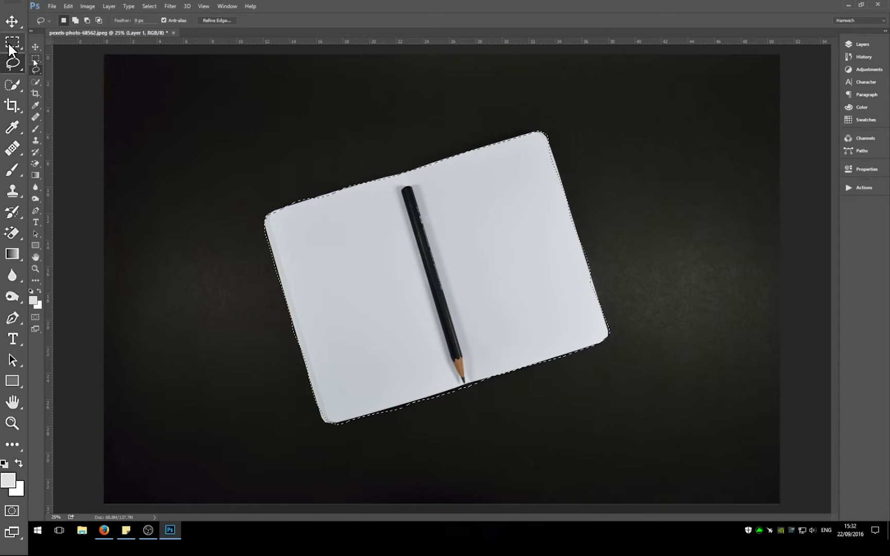
{"action": "mouse_move", "coordinate": [381, 246]}
{"action": "left_mouse_down"}
{"action": "mouse_move", "coordinate": [243, 163]}
{"action": "mouse_move", "coordinate": [216, 234]}
{"action": "mouse_move", "coordinate": [383, 214]}
{"action": "mouse_move", "coordinate": [376, 236]}
{"action": "left_mouse_up"}
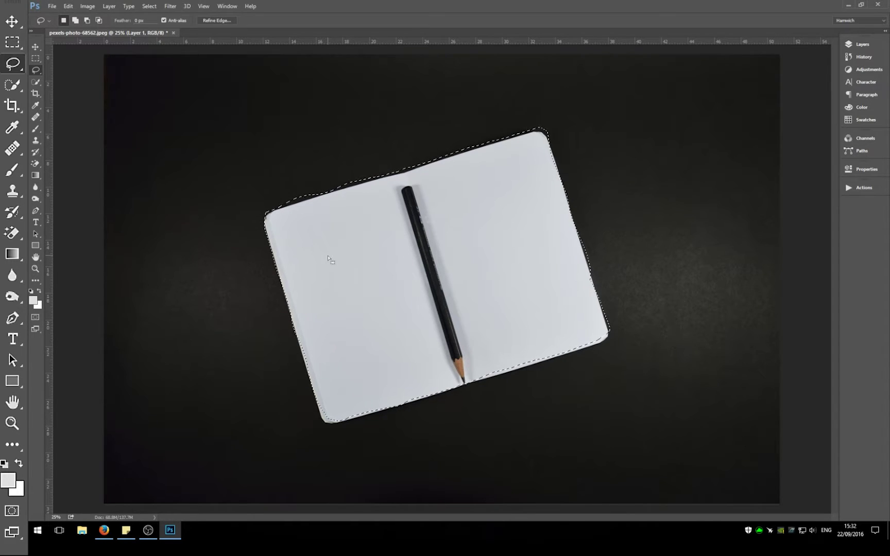
Add the missed strip along the notebook's lower edge, between the pencil tip and the lower-right corner, to the freehand selection.
{"action": "key", "text": "shift"}
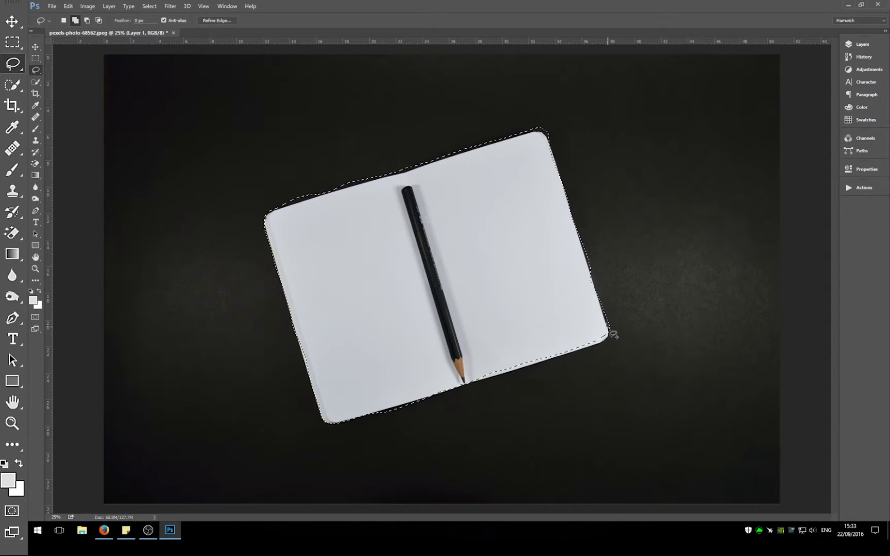
{"action": "mouse_move", "coordinate": [609, 338]}
{"action": "left_mouse_down"}
{"action": "mouse_move", "coordinate": [477, 381]}
{"action": "mouse_move", "coordinate": [466, 368]}
{"action": "mouse_move", "coordinate": [479, 306]}
{"action": "left_mouse_up"}
{"action": "left_click_drag", "start_coordinate": [479, 308], "coordinate": [478, 307]}
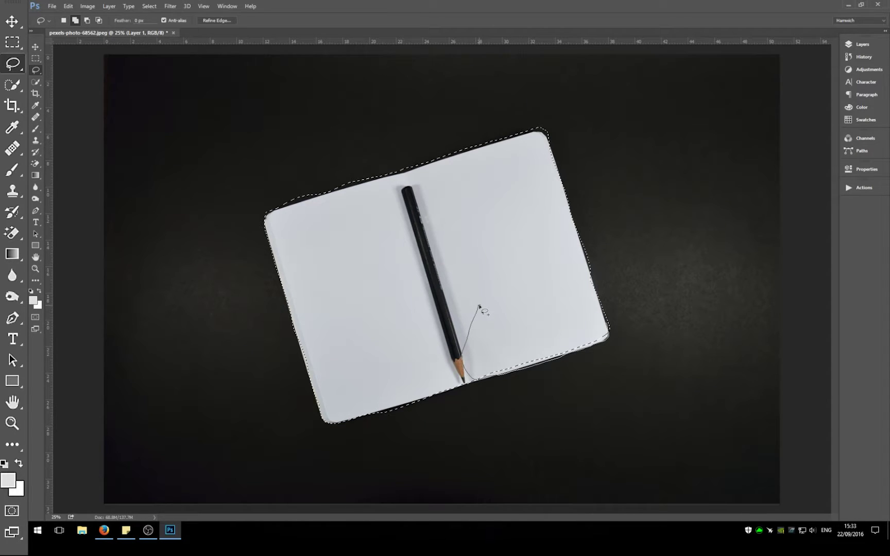
{"action": "left_click_drag", "start_coordinate": [478, 307], "coordinate": [479, 308]}
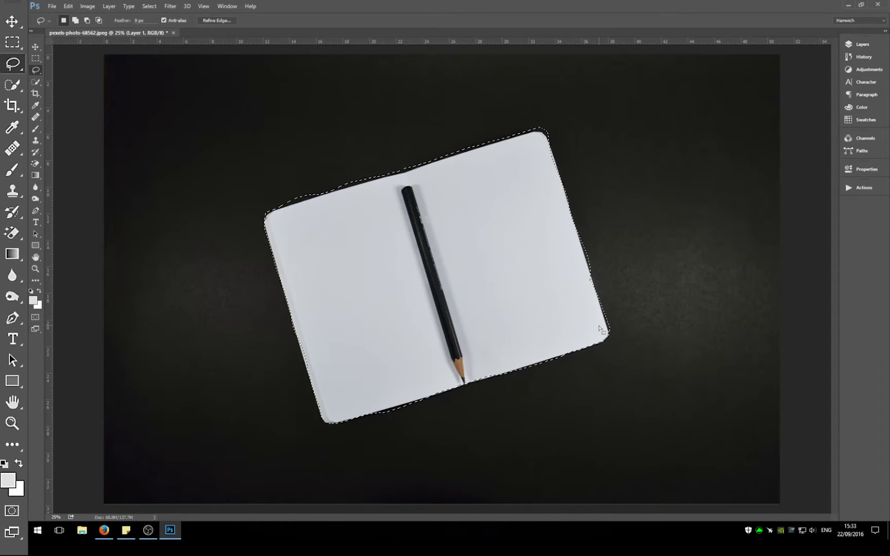
Subtract the excess along the notebook's top and right edges from the freehand selection, and deselect.
{"action": "key", "text": "alt"}
{"action": "left_click_drag", "start_coordinate": [505, 139], "coordinate": [313, 200]}
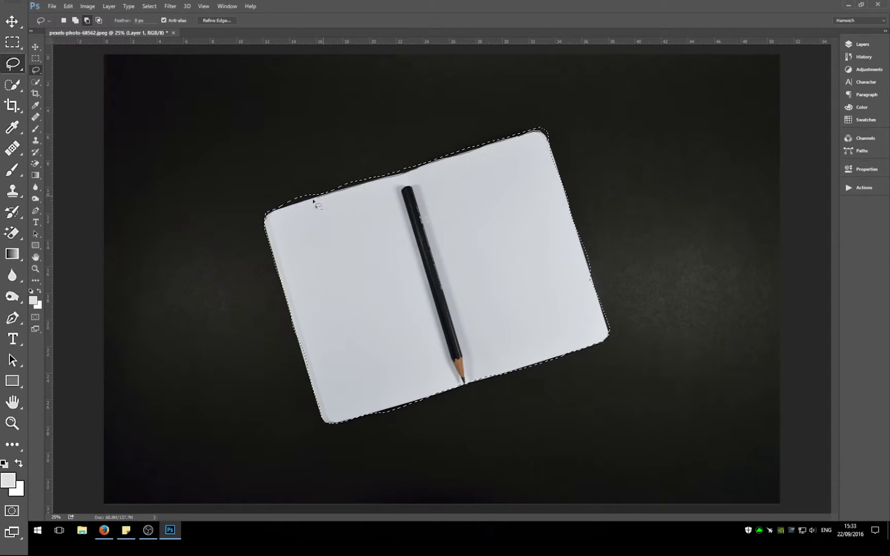
{"action": "mouse_move", "coordinate": [260, 217]}
{"action": "left_mouse_down"}
{"action": "mouse_move", "coordinate": [317, 148]}
{"action": "mouse_move", "coordinate": [515, 99]}
{"action": "mouse_move", "coordinate": [587, 154]}
{"action": "mouse_move", "coordinate": [575, 159]}
{"action": "left_mouse_up"}
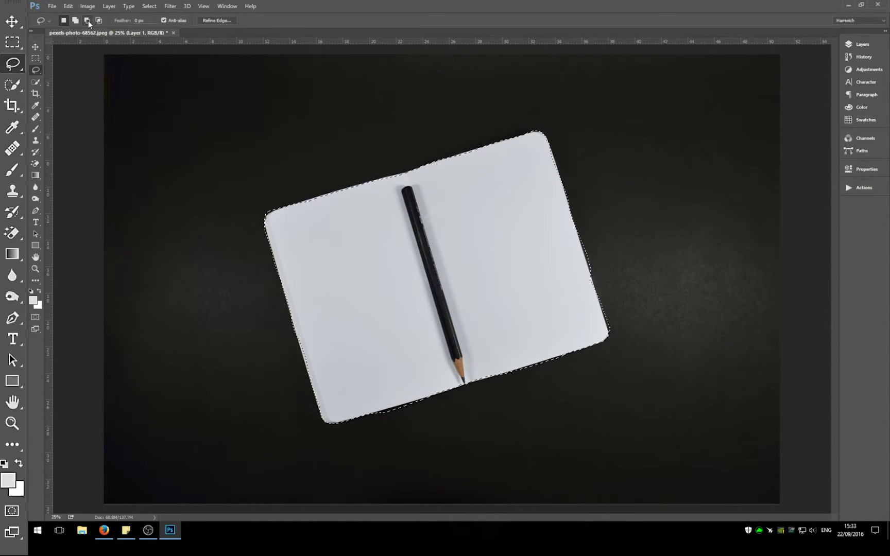
{"action": "key", "text": "alt"}
{"action": "left_click_drag", "start_coordinate": [594, 282], "coordinate": [606, 233]}
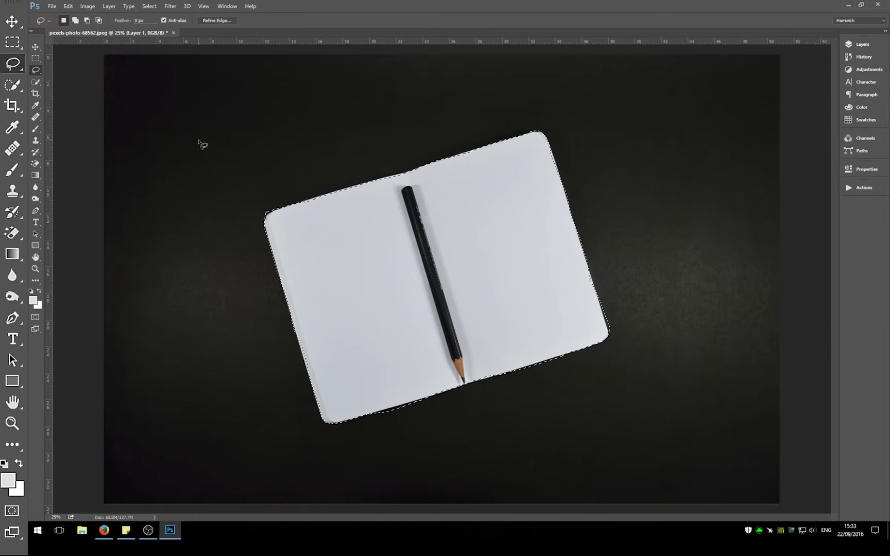
{"action": "left_click", "coordinate": [199, 140]}
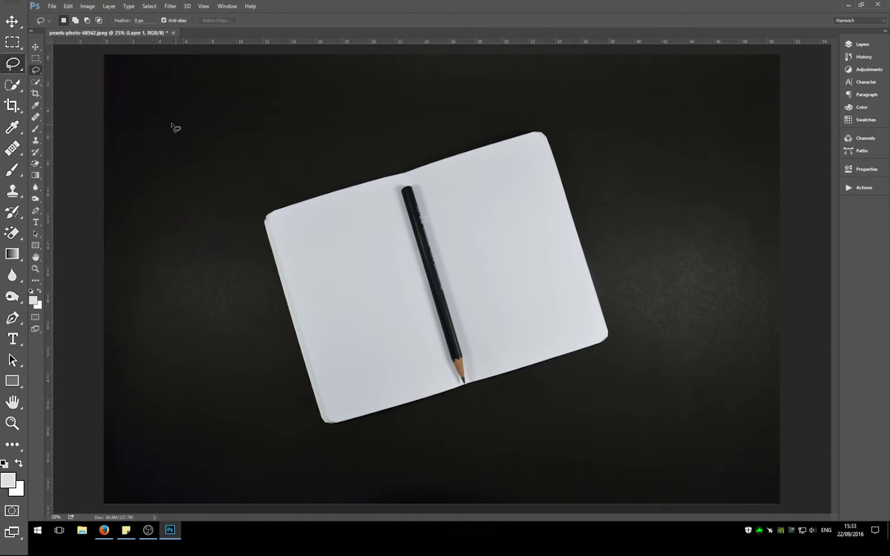
{"action": "right_click", "coordinate": [34, 72]}
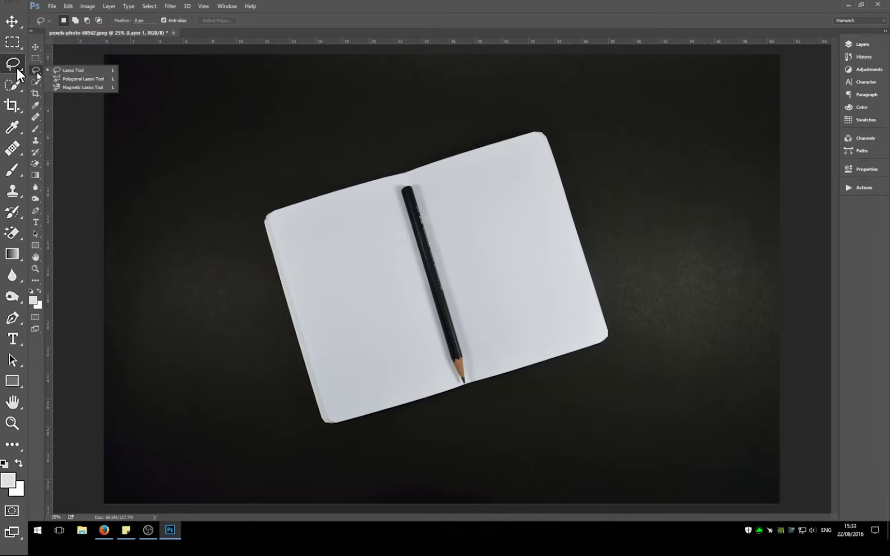
{"action": "left_click", "coordinate": [11, 43]}
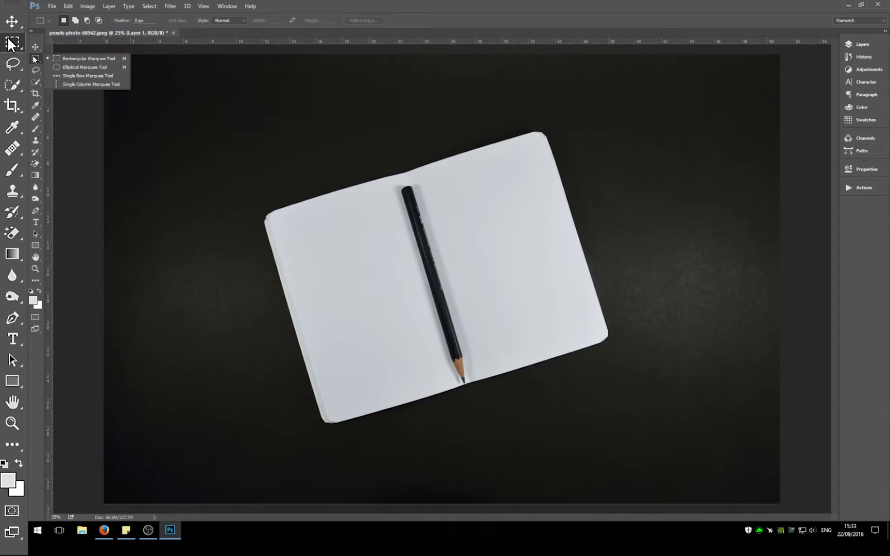
{"action": "left_click", "coordinate": [33, 57]}
{"action": "left_click", "coordinate": [35, 71]}
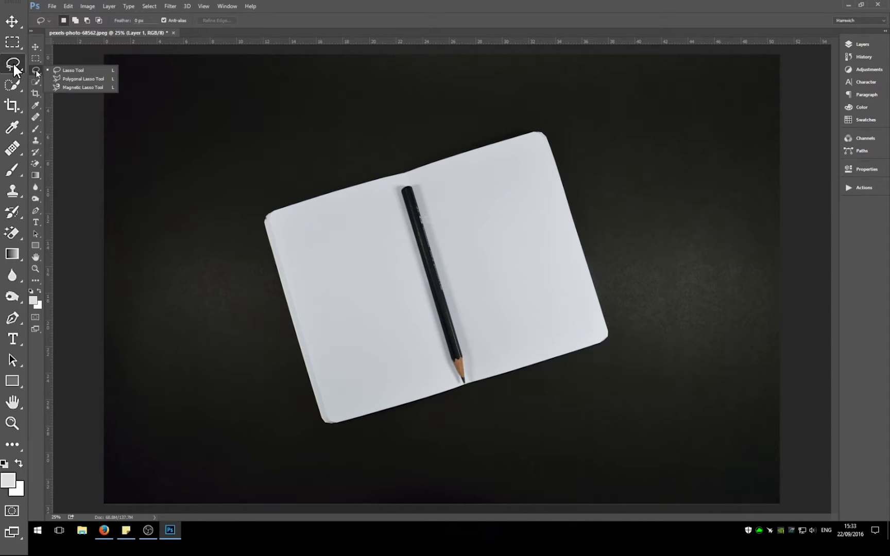
{"action": "left_click", "coordinate": [34, 132]}
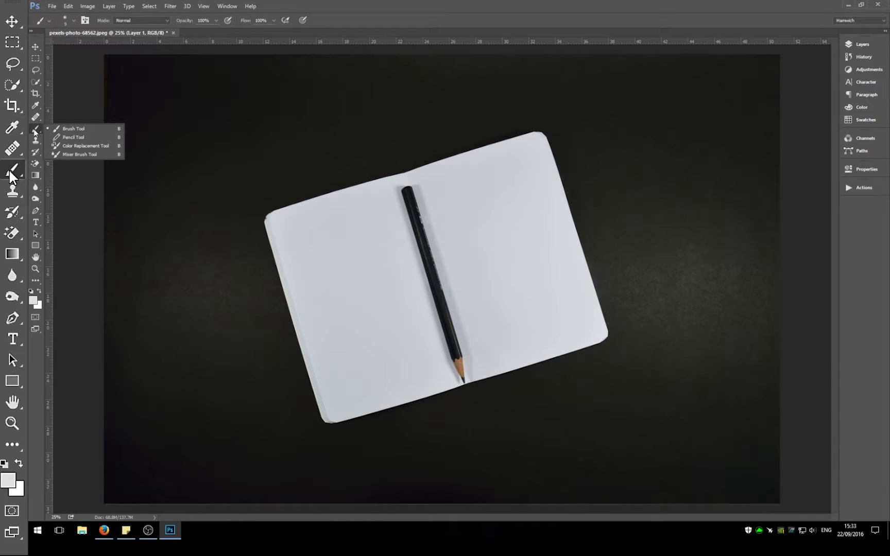
{"action": "left_click", "coordinate": [35, 140]}
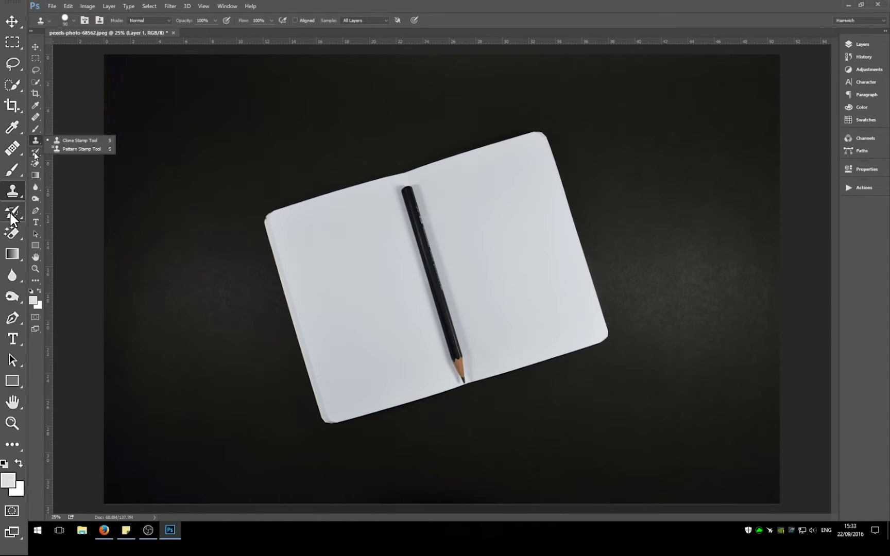
{"action": "left_click", "coordinate": [36, 152]}
{"action": "left_click", "coordinate": [36, 211]}
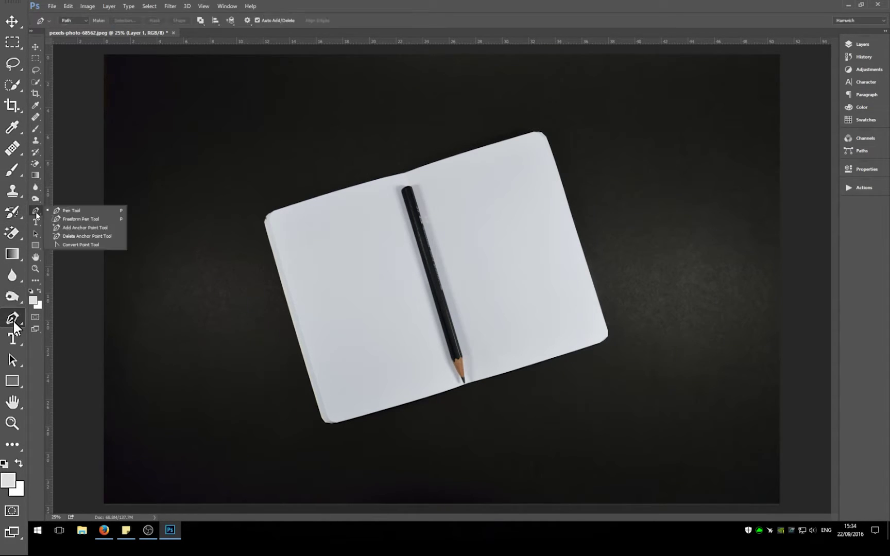
With the Polygonal Lasso tool, trace the notebook's top edge, left edge and lower-left corner, starting from its upper-right corner.
{"action": "left_click", "coordinate": [36, 70]}
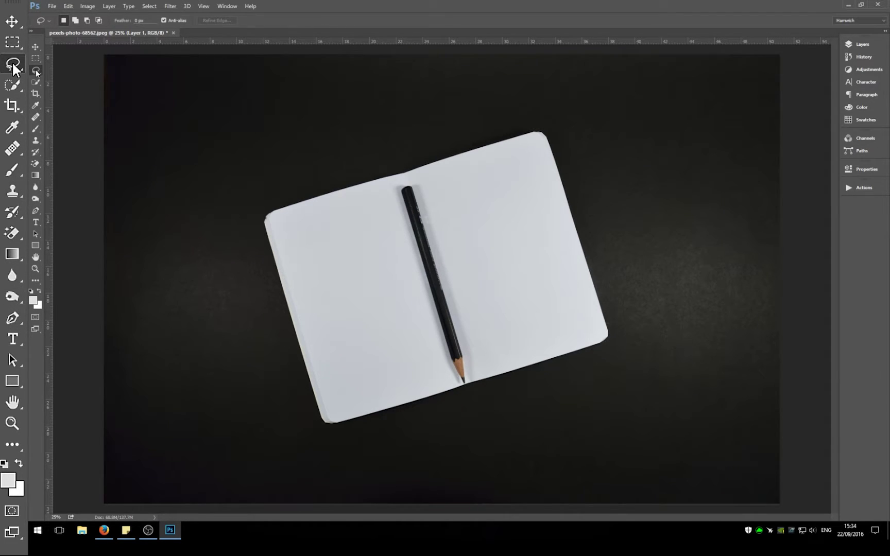
{"action": "left_click", "coordinate": [36, 71]}
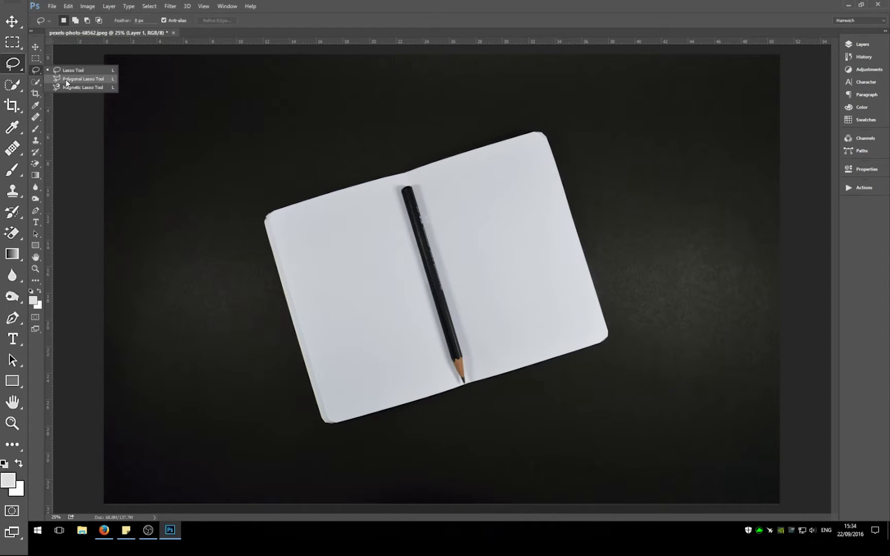
{"action": "left_click", "coordinate": [88, 80]}
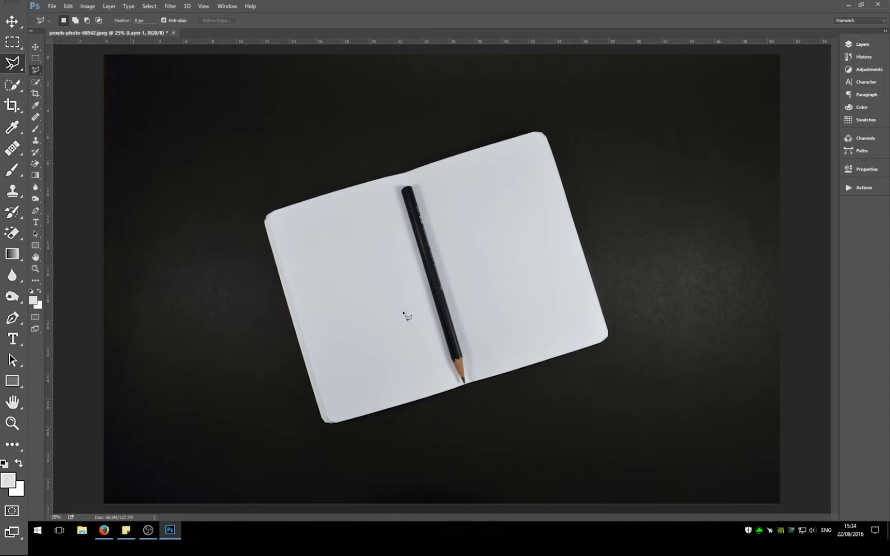
{"action": "left_click", "coordinate": [532, 133]}
{"action": "left_click", "coordinate": [466, 152]}
{"action": "left_click", "coordinate": [264, 224]}
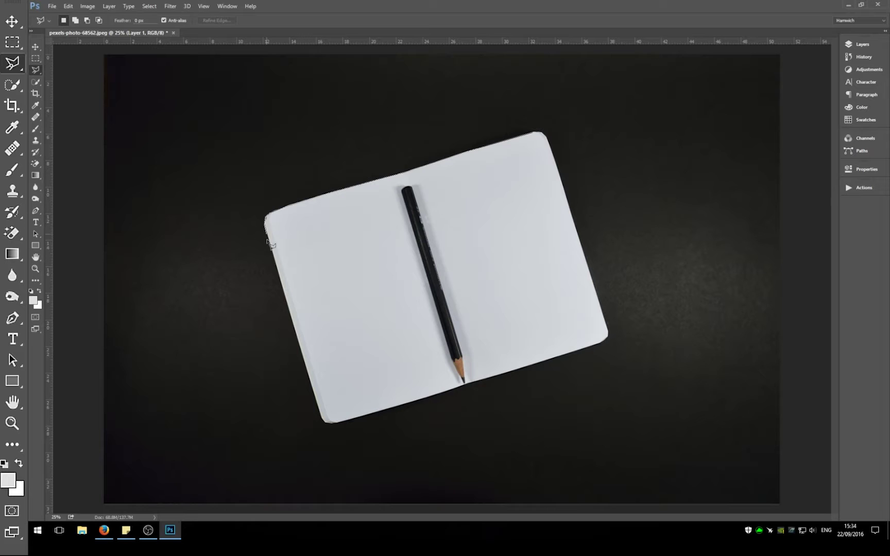
{"action": "left_click", "coordinate": [320, 414]}
{"action": "left_click", "coordinate": [326, 422]}
{"action": "left_click", "coordinate": [337, 422]}
Continue the polygonal outline along the notebook's lower edge, around the lower-right corner and up the right edge to the upper-right corner.
{"action": "left_click", "coordinate": [440, 394]}
{"action": "left_click", "coordinate": [466, 383]}
{"action": "left_click", "coordinate": [510, 371]}
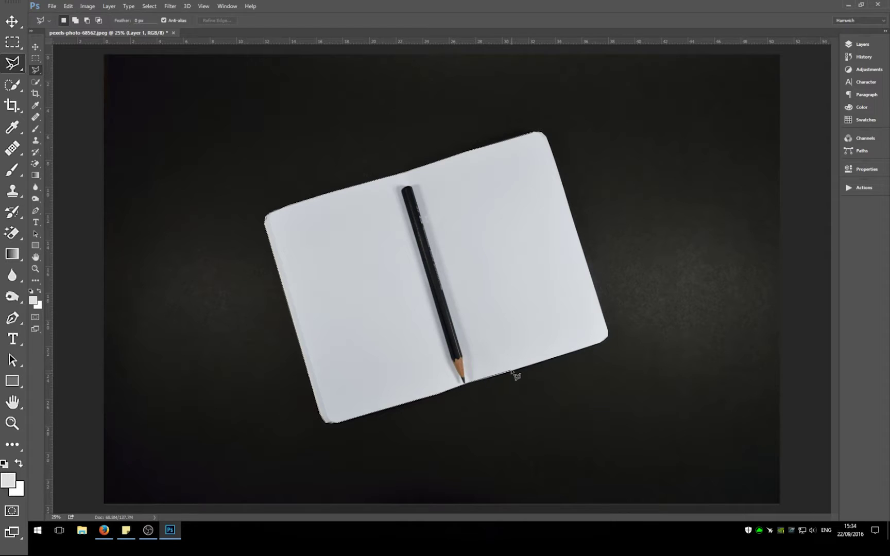
{"action": "left_click", "coordinate": [578, 350]}
{"action": "left_click", "coordinate": [601, 342]}
{"action": "left_click", "coordinate": [608, 337]}
{"action": "left_click", "coordinate": [608, 331]}
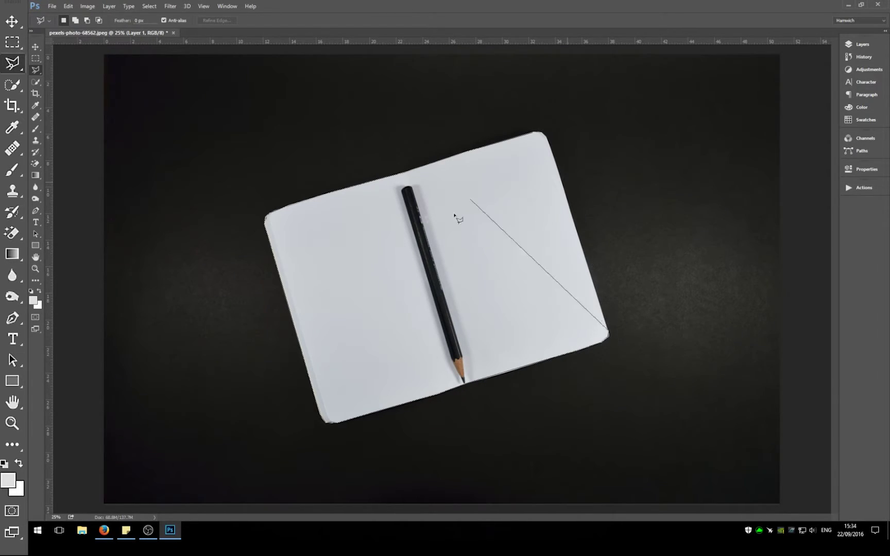
{"action": "left_click", "coordinate": [575, 221]}
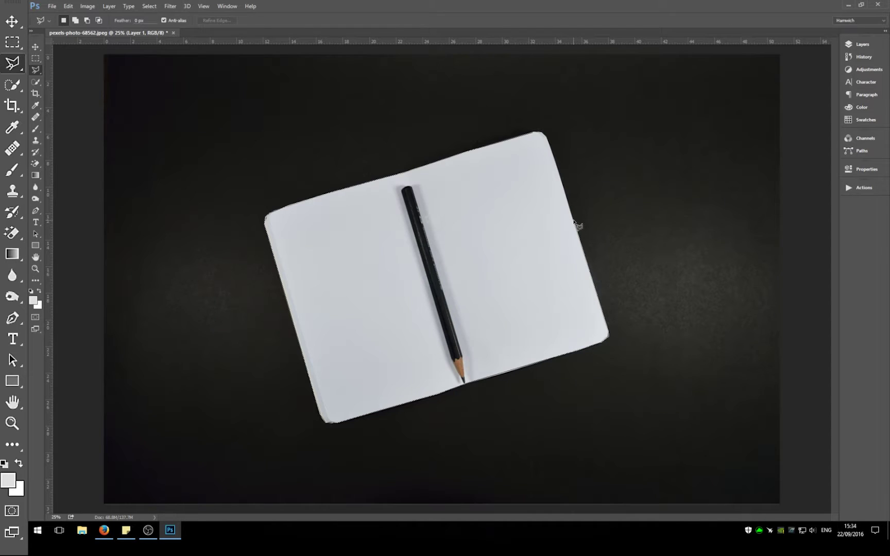
{"action": "left_click", "coordinate": [556, 165]}
{"action": "left_click", "coordinate": [536, 133]}
Extend the polygonal outline with seven stray points away from the notebook's edge, mostly across the dark background.
{"action": "left_click", "coordinate": [620, 86]}
{"action": "left_click", "coordinate": [680, 192]}
{"action": "left_click", "coordinate": [541, 246]}
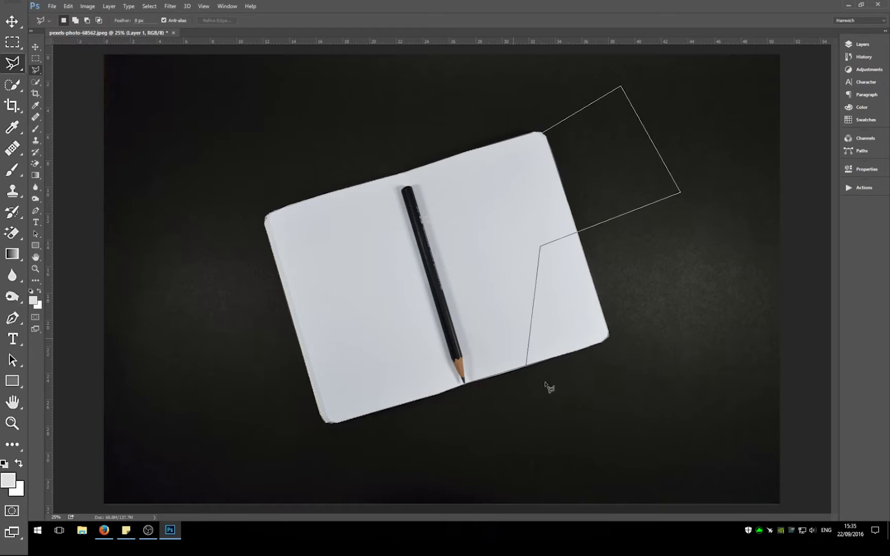
{"action": "left_click", "coordinate": [572, 406]}
{"action": "left_click", "coordinate": [720, 256]}
{"action": "left_click", "coordinate": [725, 415]}
{"action": "left_click", "coordinate": [474, 465]}
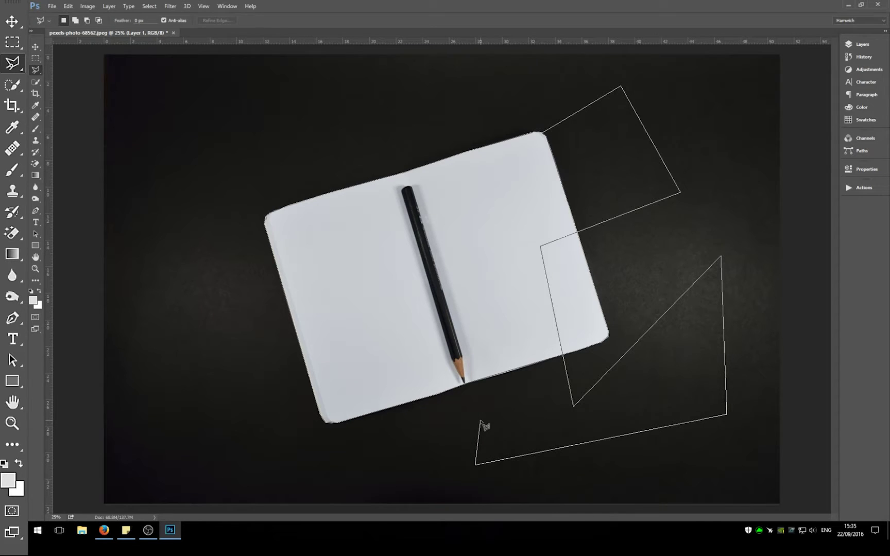
Remove the stray points one by one until the polygonal outline is back on the notebook's edge.
{"action": "key", "text": "BackSpace"}
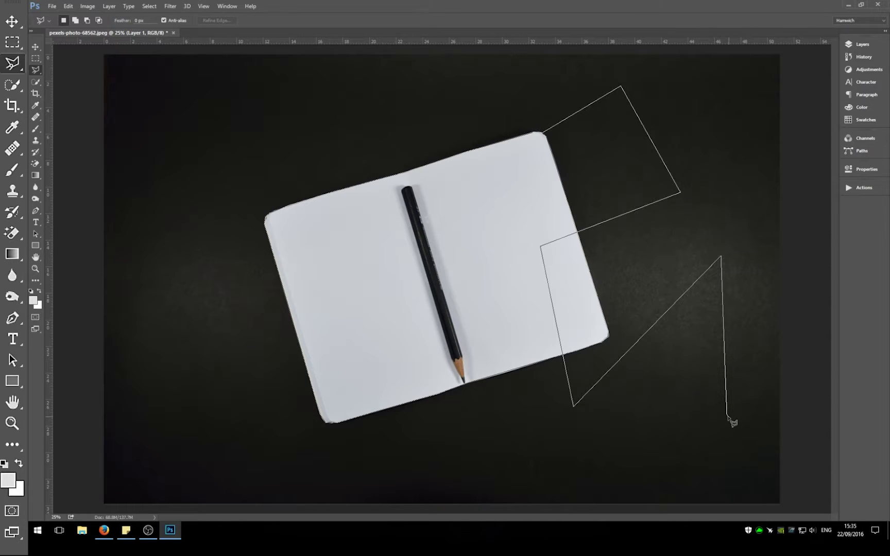
{"action": "key", "text": "BackSpace"}
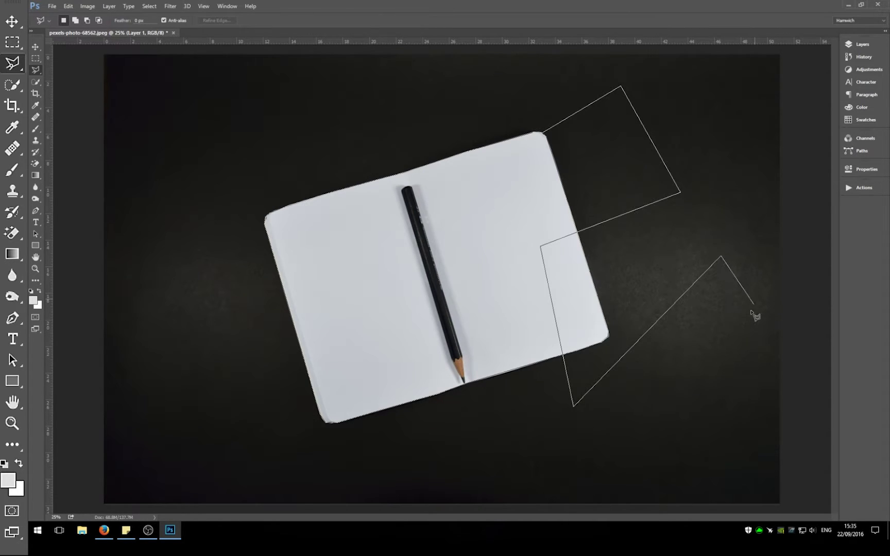
{"action": "key", "text": "BackSpace"}
{"action": "key", "text": "BackSpace"}
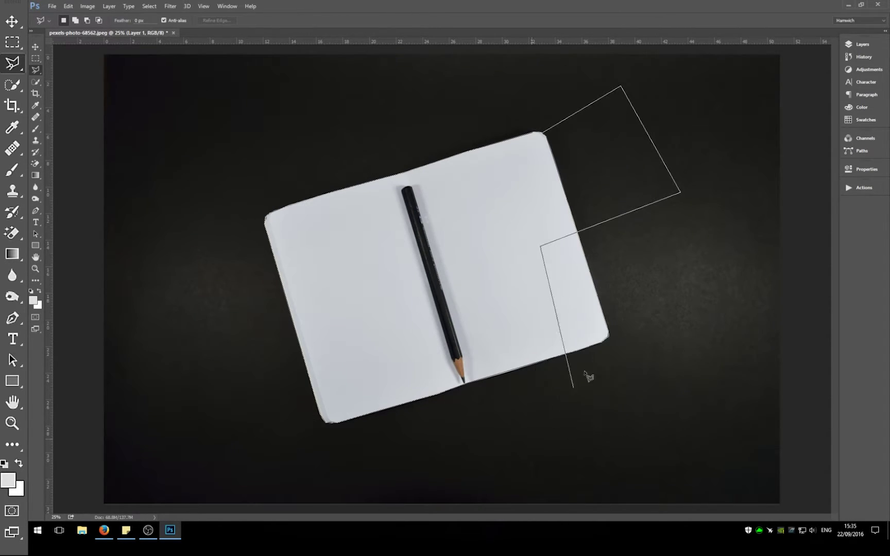
{"action": "key", "text": "BackSpace"}
{"action": "key", "text": "BackSpace"}
{"action": "key", "text": "BackSpace"}
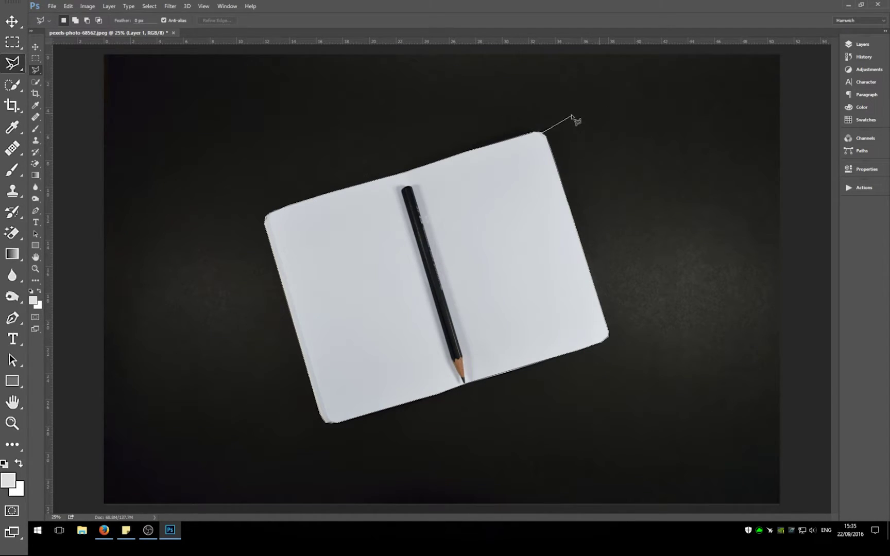
{"action": "key", "text": "BackSpace"}
{"action": "key", "text": "BackSpace"}
{"action": "key", "text": "BackSpace"}
{"action": "key", "text": "BackSpace"}
Close the polygonal outline at its starting point on the notebook's upper-right corner and shift the resulting selection slightly.
{"action": "left_click", "coordinate": [534, 135]}
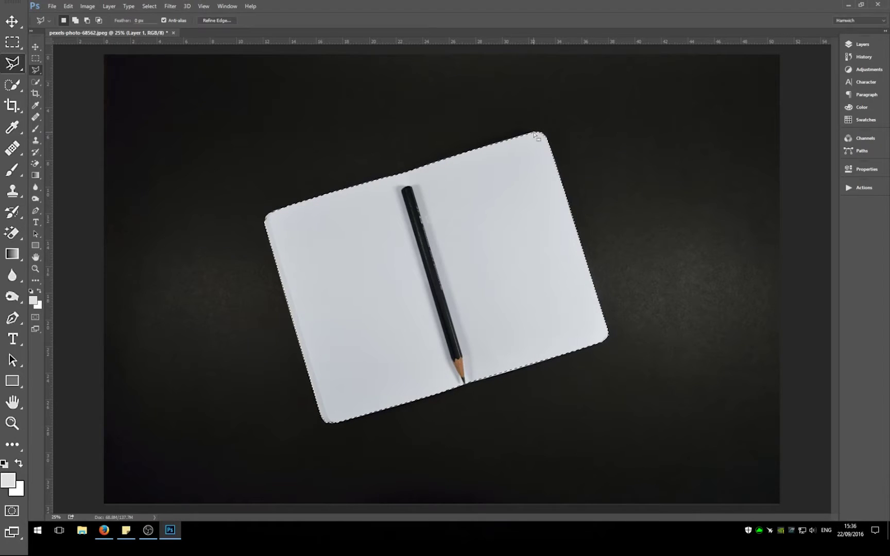
{"action": "mouse_move", "coordinate": [363, 266]}
{"action": "left_mouse_down"}
{"action": "mouse_move", "coordinate": [353, 234]}
{"action": "mouse_move", "coordinate": [272, 224]}
{"action": "mouse_move", "coordinate": [270, 262]}
{"action": "mouse_move", "coordinate": [370, 271]}
{"action": "left_mouse_up"}
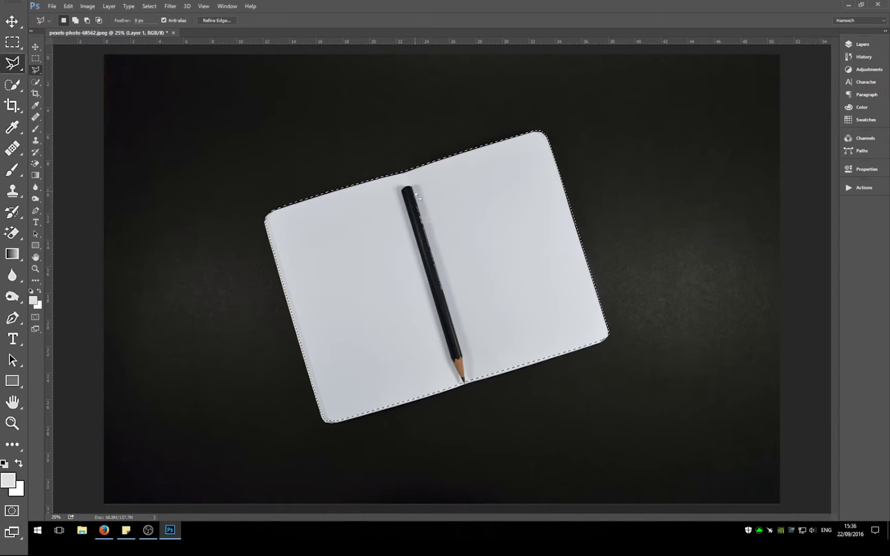
Subtract the pencil from the notebook selection with the Polygonal Lasso, shift the selection slightly and deselect everything.
{"action": "key", "text": "alt"}
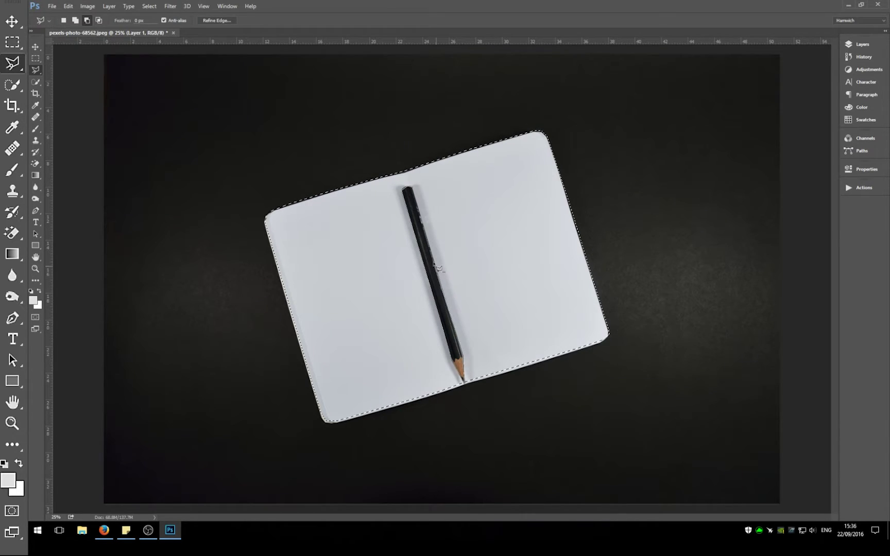
{"action": "left_click", "coordinate": [413, 189]}
{"action": "mouse_move", "coordinate": [359, 254]}
{"action": "left_mouse_down"}
{"action": "mouse_move", "coordinate": [236, 165]}
{"action": "mouse_move", "coordinate": [145, 223]}
{"action": "mouse_move", "coordinate": [139, 252]}
{"action": "mouse_move", "coordinate": [167, 183]}
{"action": "mouse_move", "coordinate": [264, 165]}
{"action": "mouse_move", "coordinate": [358, 234]}
{"action": "left_mouse_up"}
{"action": "left_click", "coordinate": [356, 239]}
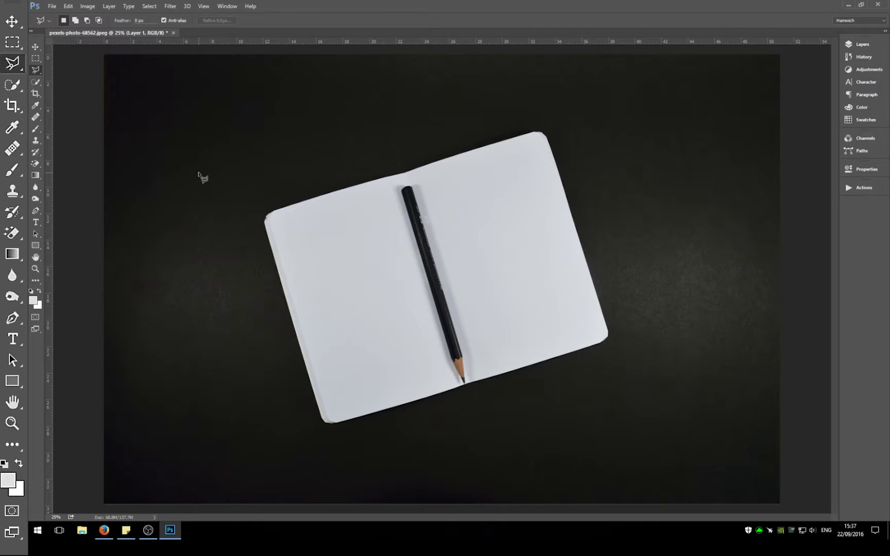
Trace the notebook's top and left edges with the Magnetic Lasso, starting at the upper-right corner and straying outward near the lower left.
{"action": "right_click", "coordinate": [34, 70]}
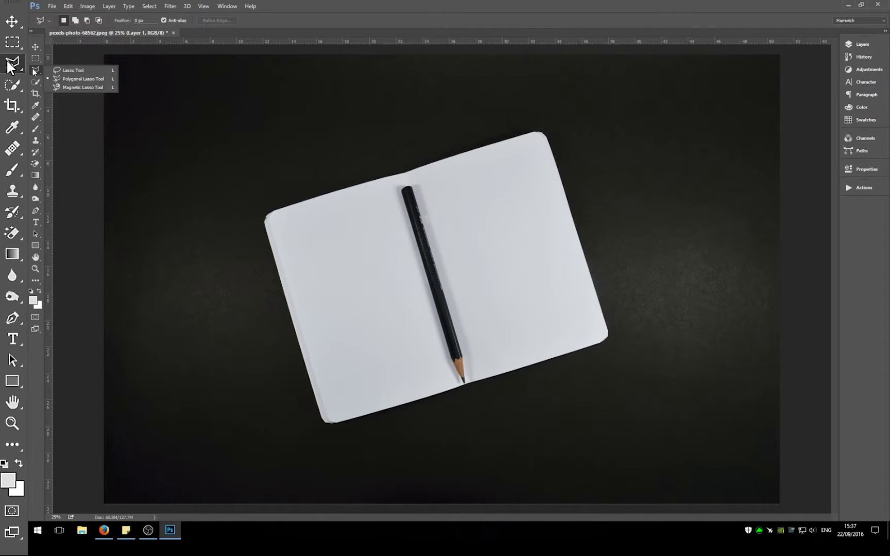
{"action": "left_click", "coordinate": [84, 87]}
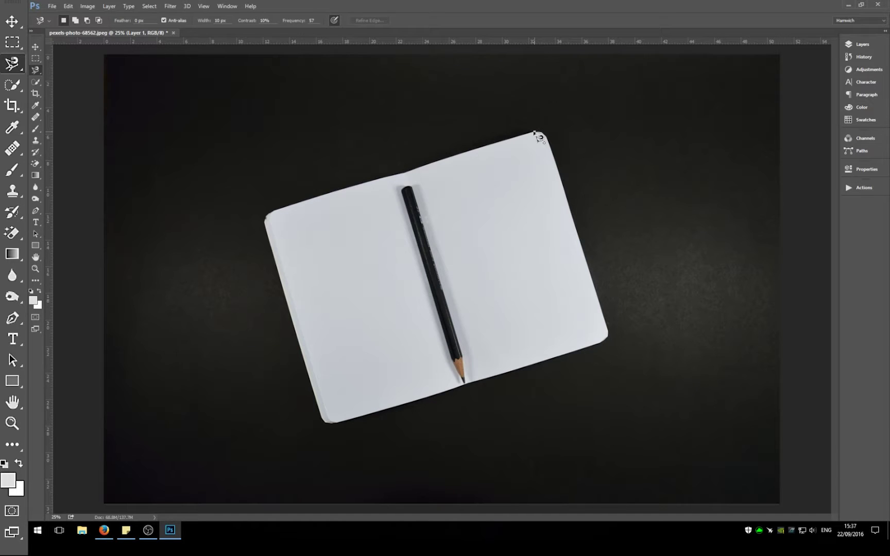
{"action": "left_click", "coordinate": [534, 132]}
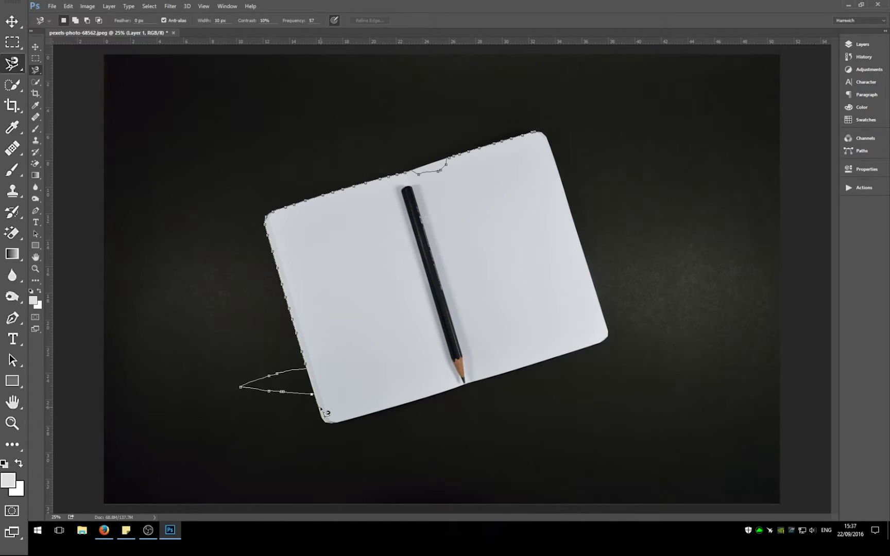
Remove the stray anchor points outside the notebook's left edge from the magnetic outline one by one.
{"action": "key", "text": "Delete"}
{"action": "key", "text": "Delete"}
{"action": "key", "text": "Delete"}
{"action": "key", "text": "Delete"}
{"action": "key", "text": "BackSpace"}
{"action": "key", "text": "BackSpace"}
{"action": "key", "text": "BackSpace"}
{"action": "key", "text": "BackSpace"}
{"action": "key", "text": "BackSpace"}
{"action": "key", "text": "BackSpace"}
Continue the magnetic outline along the lower edge, around the pencil and up the right edge, closing it at the upper-right corner.
{"action": "left_click", "coordinate": [462, 385]}
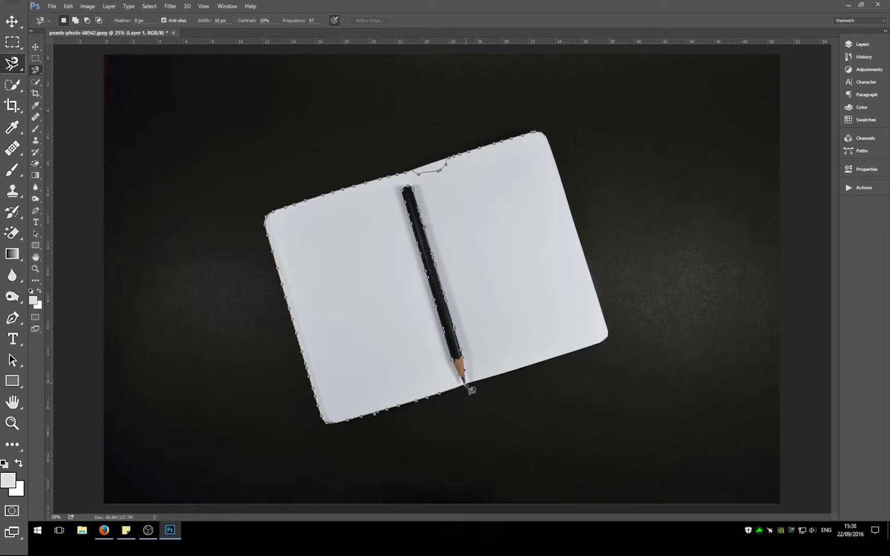
{"action": "mouse_move", "coordinate": [470, 390]}
{"action": "left_mouse_down"}
{"action": "mouse_move", "coordinate": [613, 349]}
{"action": "mouse_move", "coordinate": [561, 170]}
{"action": "mouse_move", "coordinate": [541, 136]}
{"action": "left_mouse_up"}
{"action": "left_click", "coordinate": [539, 136]}
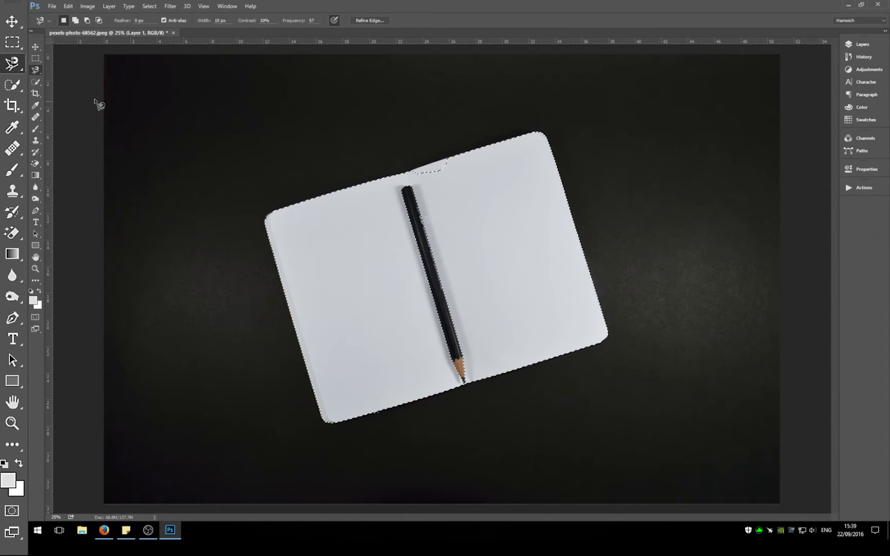
Add the missed notch on the notebook's top edge to the selection, using the Lasso and the Polygonal Lasso tools.
{"action": "right_click", "coordinate": [35, 69]}
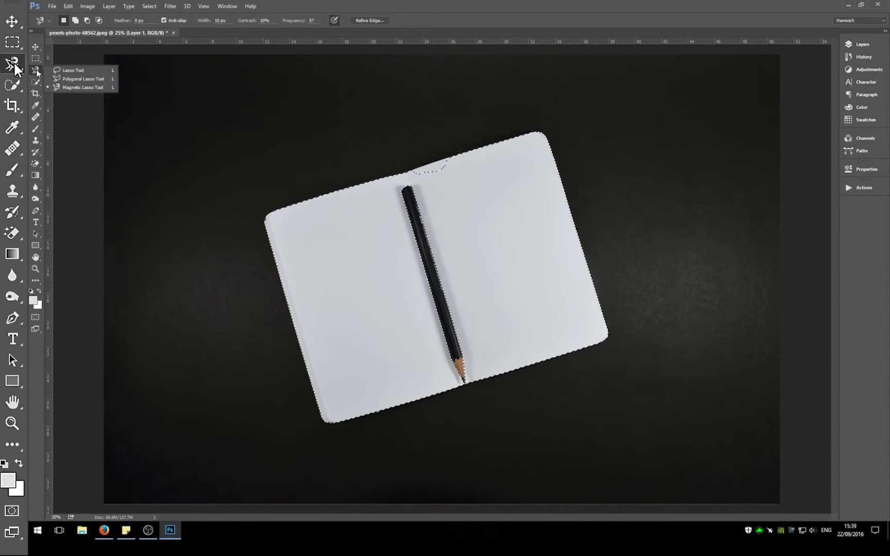
{"action": "left_click", "coordinate": [72, 70]}
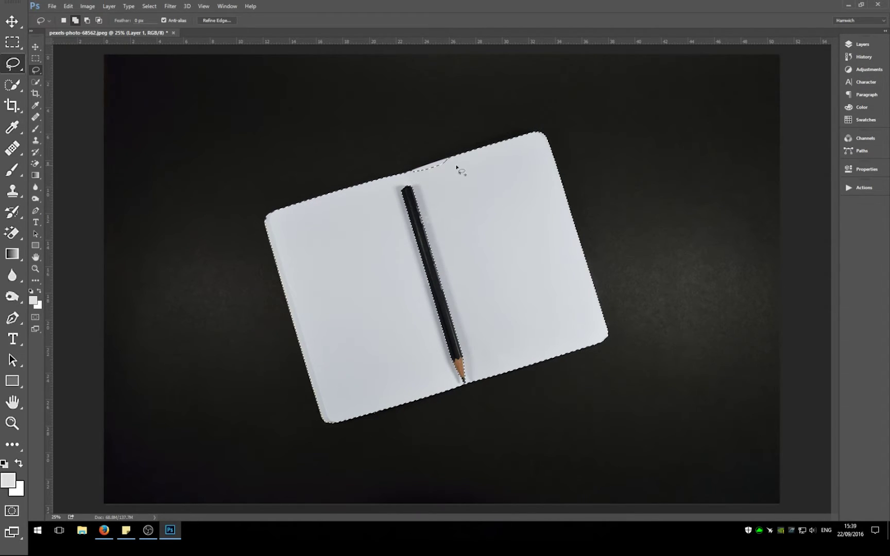
{"action": "right_click", "coordinate": [35, 72]}
{"action": "left_click", "coordinate": [75, 78]}
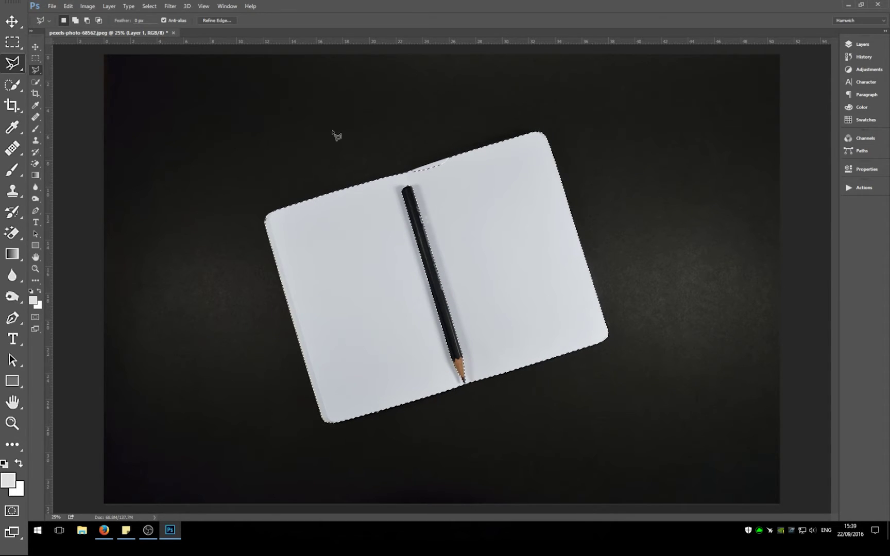
{"action": "key", "text": "shift"}
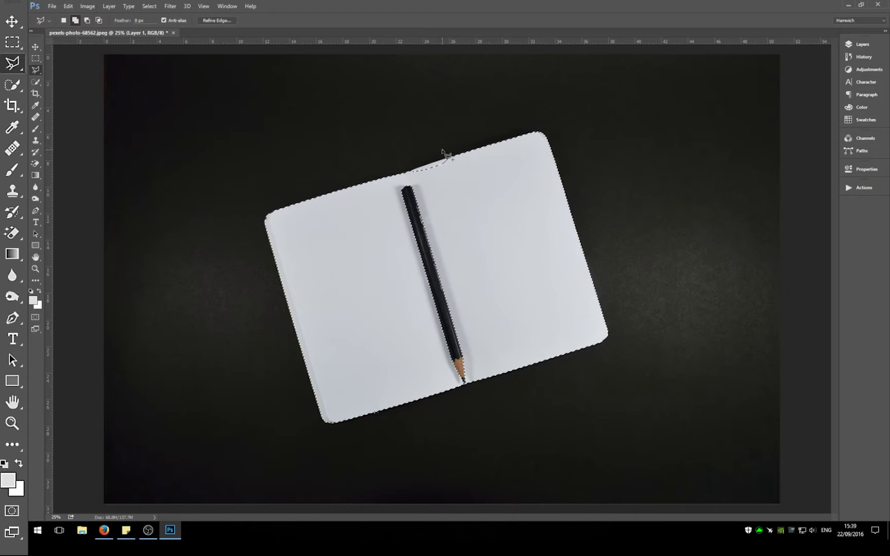
{"action": "key", "text": "shift"}
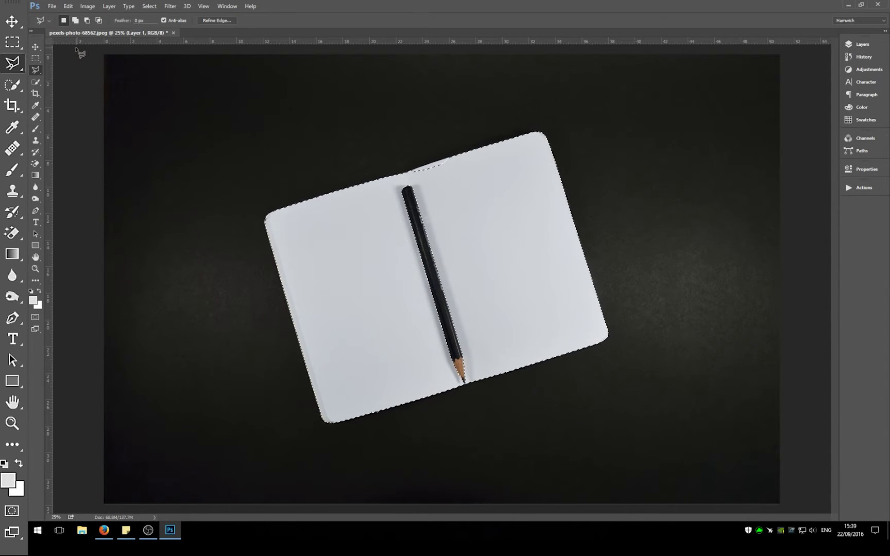
{"action": "key", "text": "alt"}
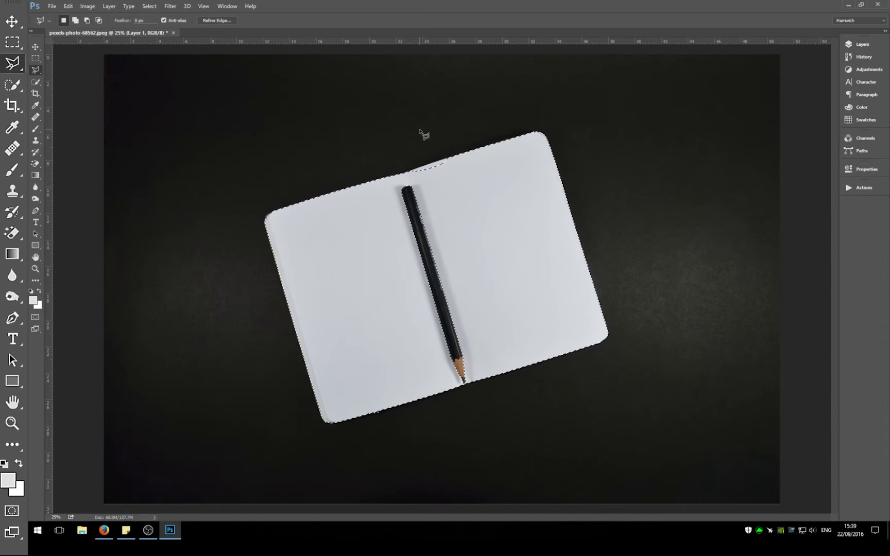
{"action": "key", "text": "shift"}
{"action": "left_click", "coordinate": [463, 153], "text": "shift"}
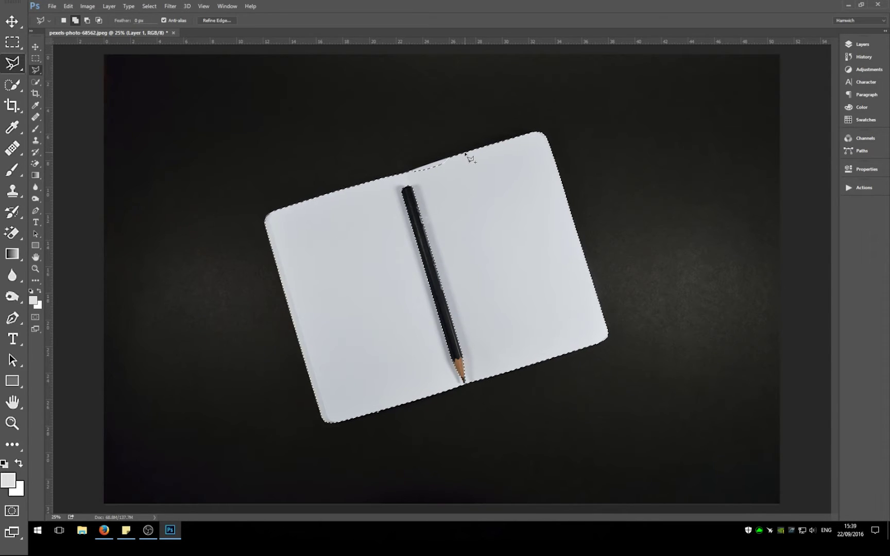
{"action": "left_click", "coordinate": [390, 176]}
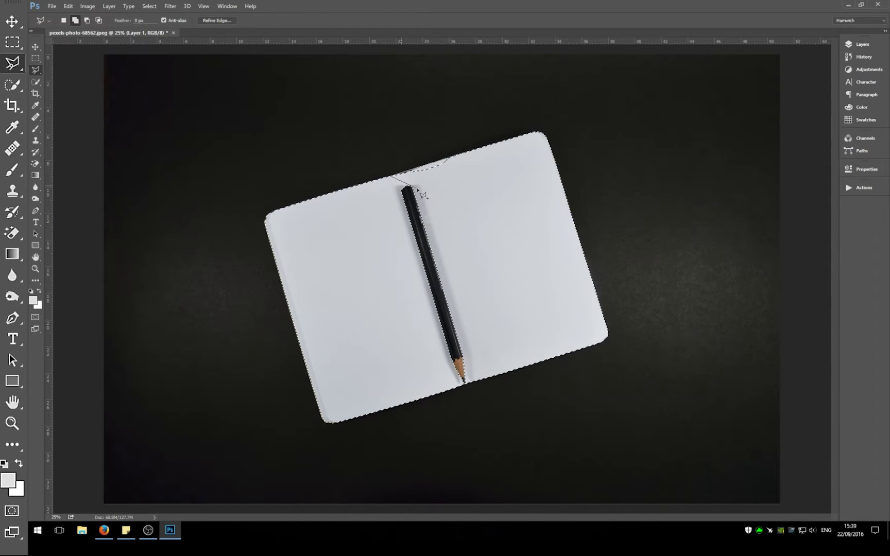
{"action": "left_click", "coordinate": [467, 154]}
Clear the notebook selection and close pexels-photo-68562.jpeg without saving the changes.
{"action": "mouse_move", "coordinate": [333, 271]}
{"action": "left_mouse_down"}
{"action": "mouse_move", "coordinate": [304, 216]}
{"action": "mouse_move", "coordinate": [194, 185]}
{"action": "mouse_move", "coordinate": [166, 247]}
{"action": "mouse_move", "coordinate": [348, 246]}
{"action": "mouse_move", "coordinate": [338, 260]}
{"action": "left_mouse_up"}
{"action": "key", "text": "ctrl+d"}
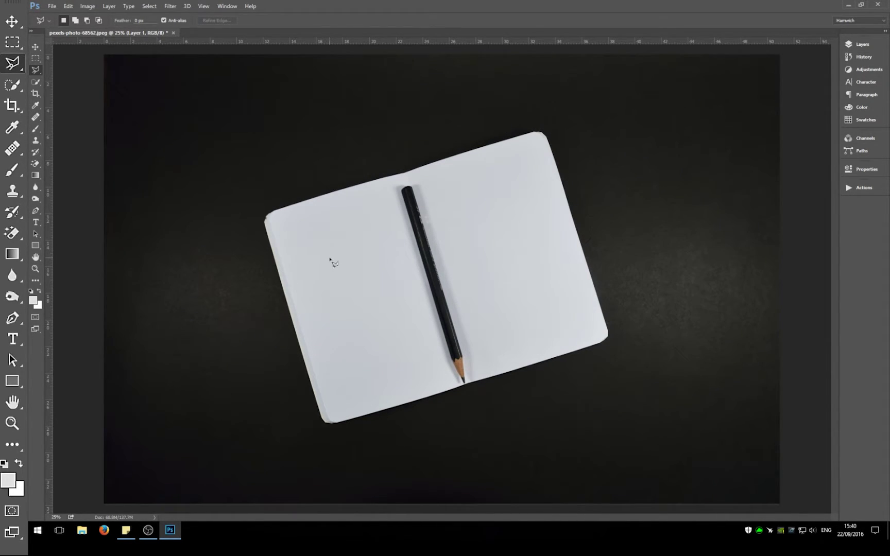
{"action": "left_click", "coordinate": [173, 32]}
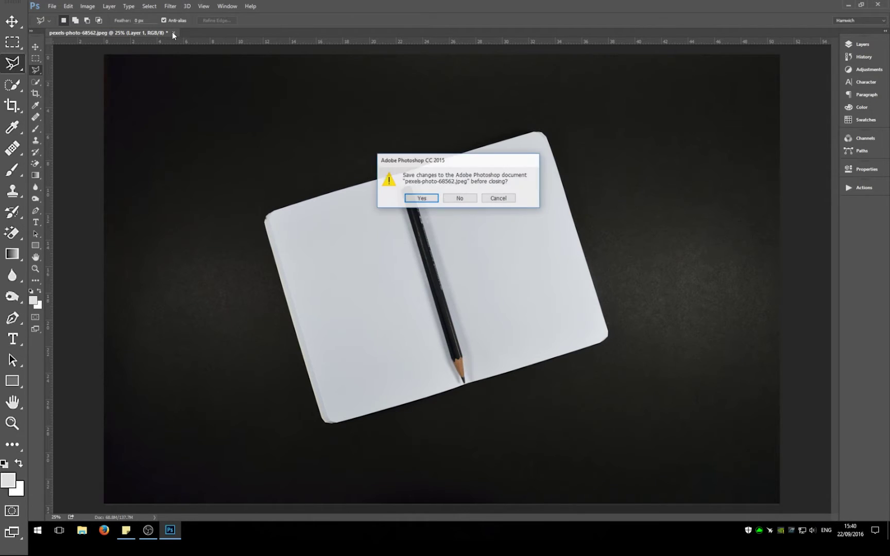
{"action": "left_click", "coordinate": [460, 198]}
Open the images earth-space and sky-earth-space-working together from the Images folder.
{"action": "key", "text": "ctrl+o"}
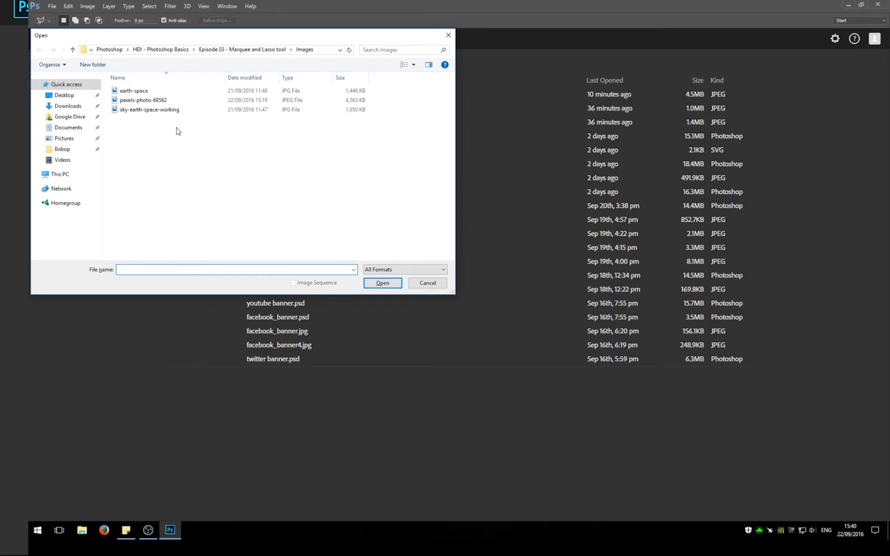
{"action": "left_click", "coordinate": [150, 92]}
{"action": "left_click", "coordinate": [173, 110], "text": "ctrl"}
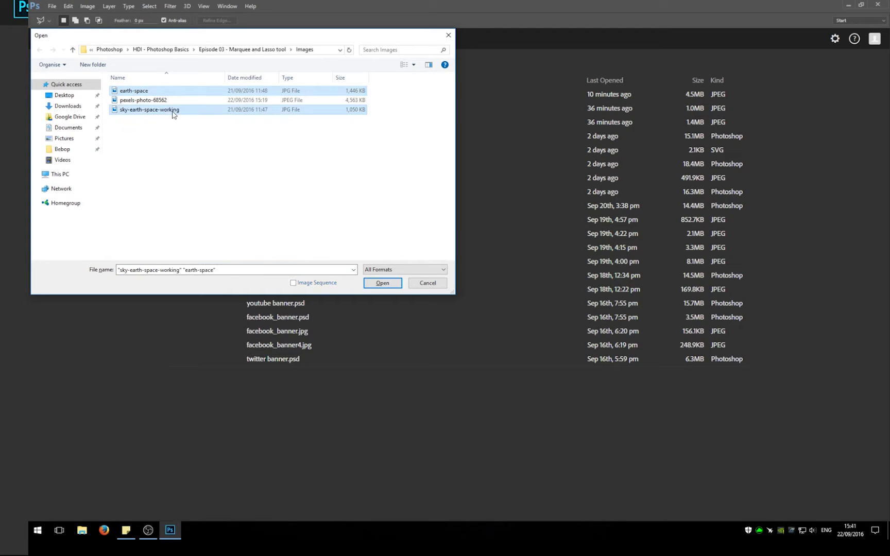
{"action": "left_click", "coordinate": [382, 283]}
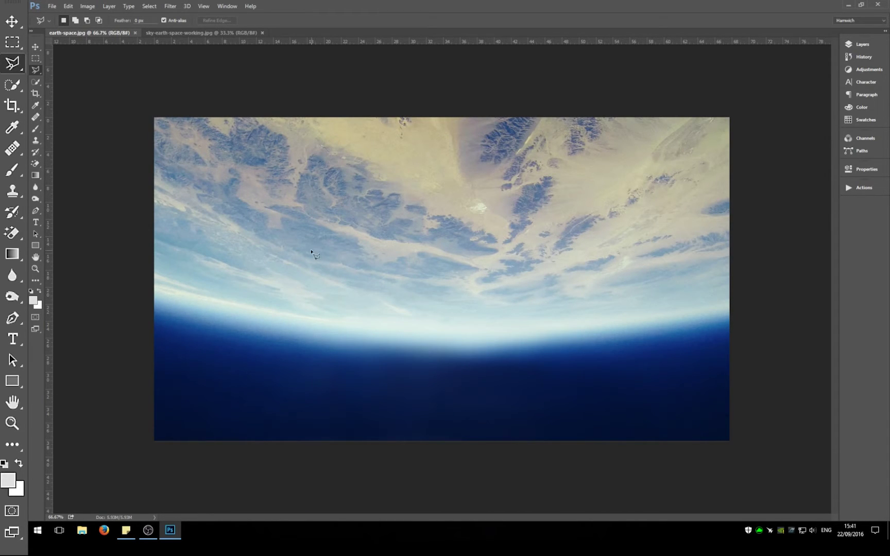
Compare the two opened images, return to sky-earth-space-working.jpg and activate the Magnetic Lasso tool.
{"action": "left_click", "coordinate": [185, 32]}
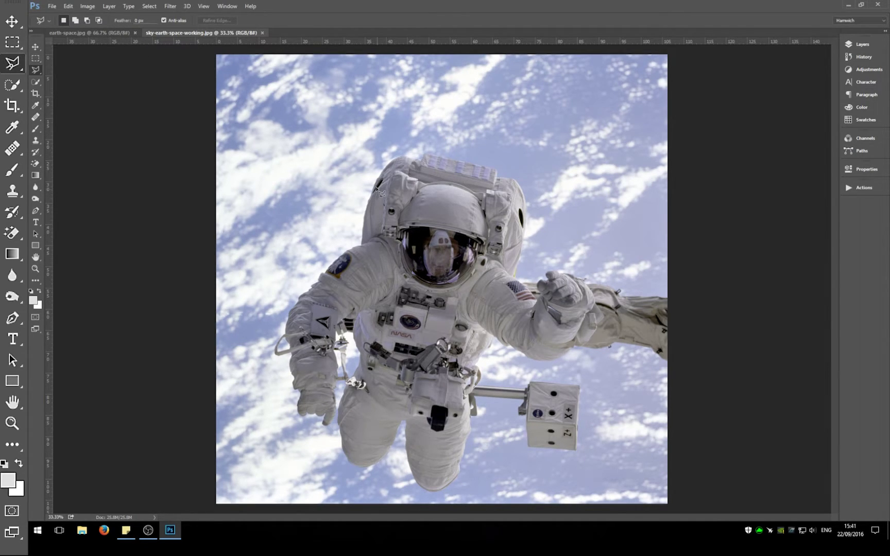
{"action": "right_click", "coordinate": [36, 71]}
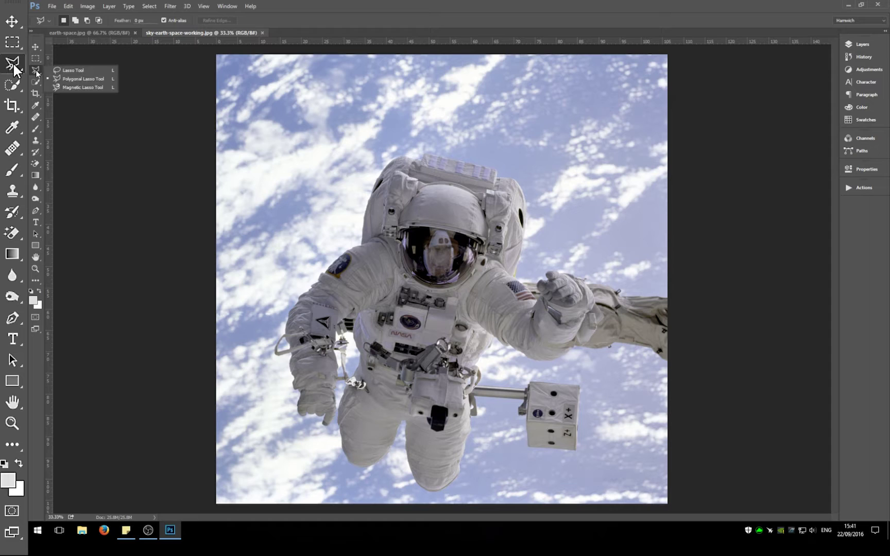
{"action": "left_click", "coordinate": [81, 87]}
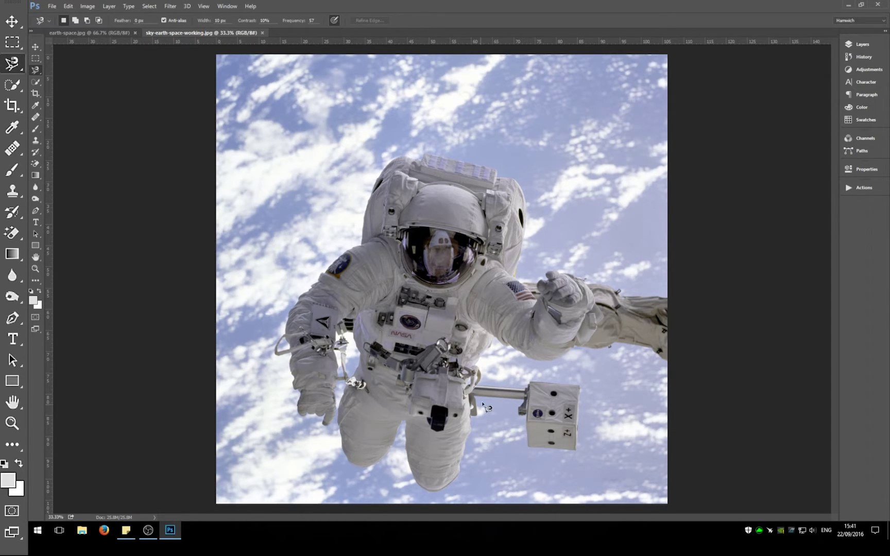
{"action": "left_click", "coordinate": [98, 33]}
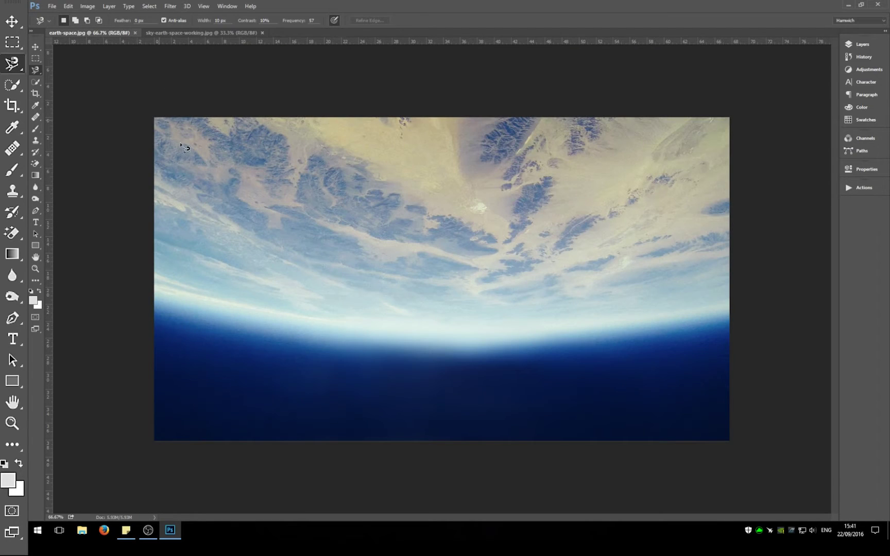
{"action": "left_click", "coordinate": [202, 32]}
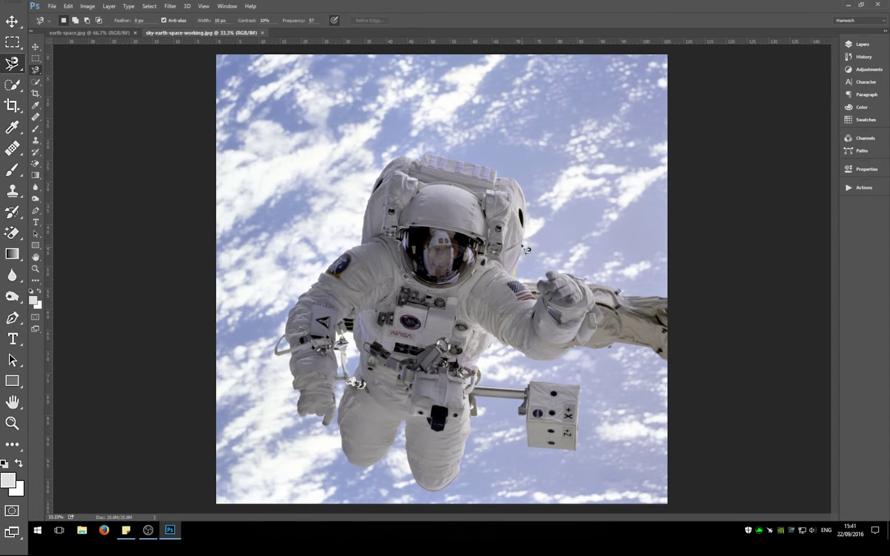
{"action": "right_click", "coordinate": [35, 70]}
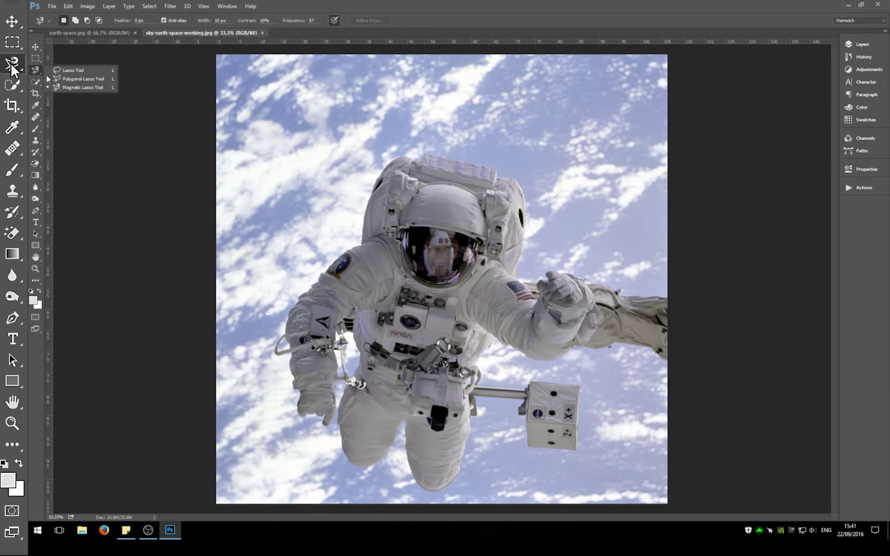
{"action": "left_click", "coordinate": [71, 88]}
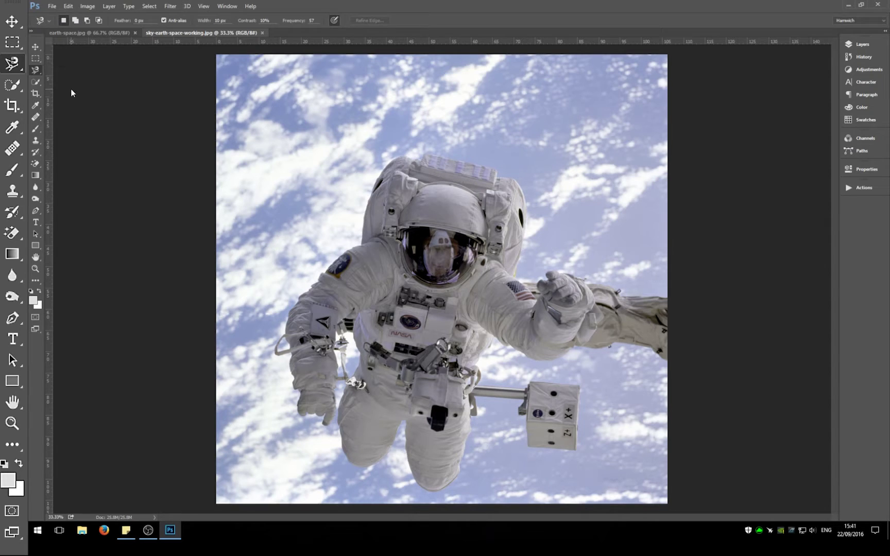
Select the astronaut with a magnetic outline that starts and closes at the backpack's upper-right corner, leaving out the robotic arm.
{"action": "left_click", "coordinate": [513, 178]}
{"action": "left_click", "coordinate": [496, 170]}
{"action": "left_click", "coordinate": [425, 153]}
{"action": "left_click", "coordinate": [423, 160]}
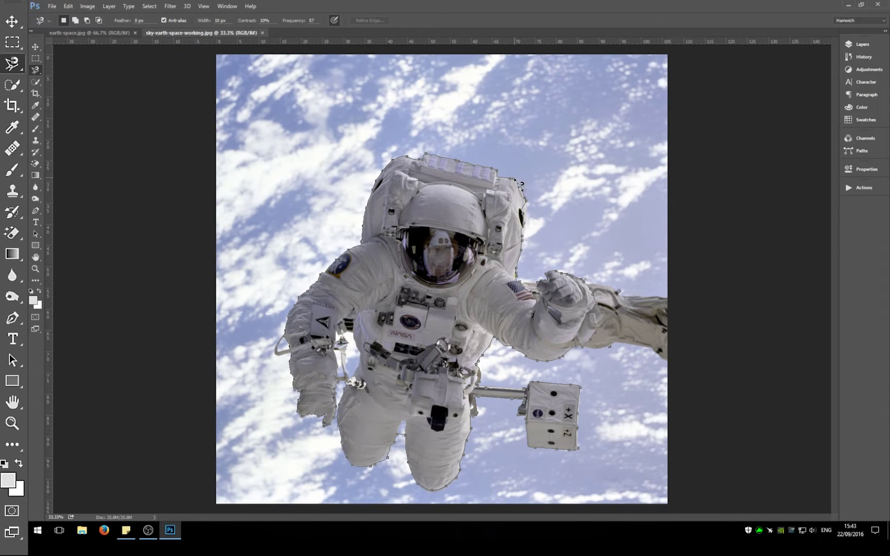
{"action": "left_click", "coordinate": [514, 179]}
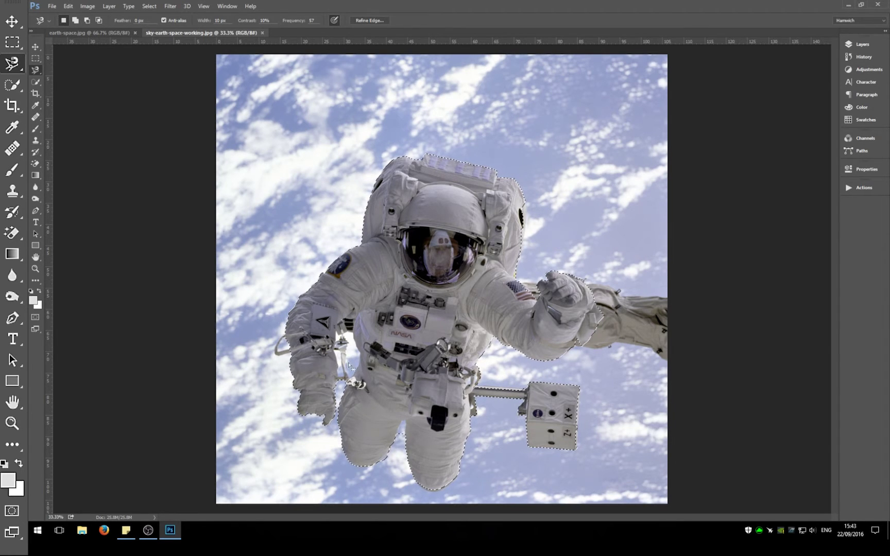
Refine the selection around the thin strap between the astronaut's arm and torso with the Polygonal Lasso, adding and subtracting areas.
{"action": "right_click", "coordinate": [34, 69]}
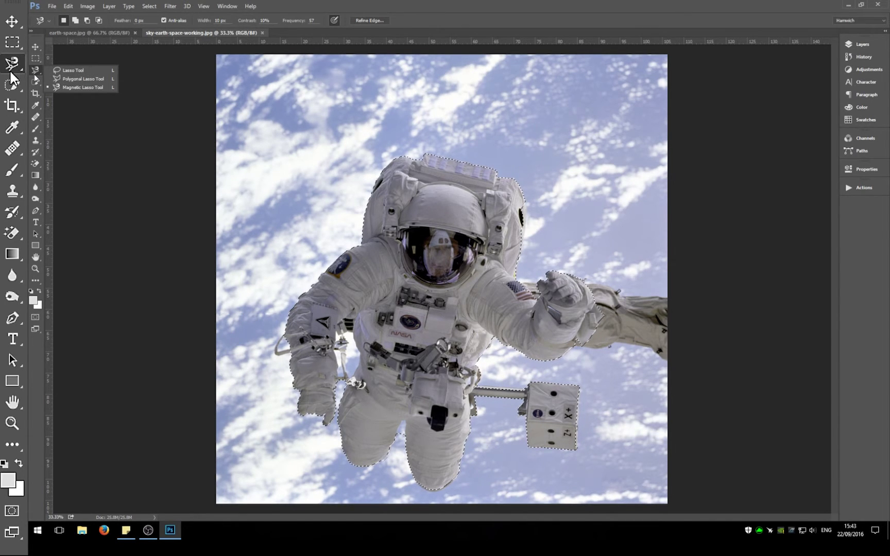
{"action": "left_click", "coordinate": [74, 77]}
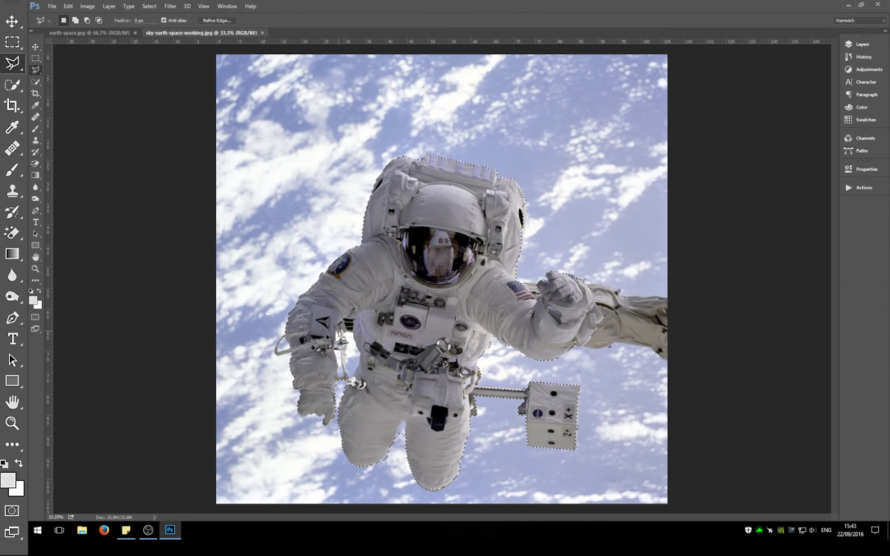
{"action": "key", "text": "shift"}
{"action": "key", "text": "alt"}
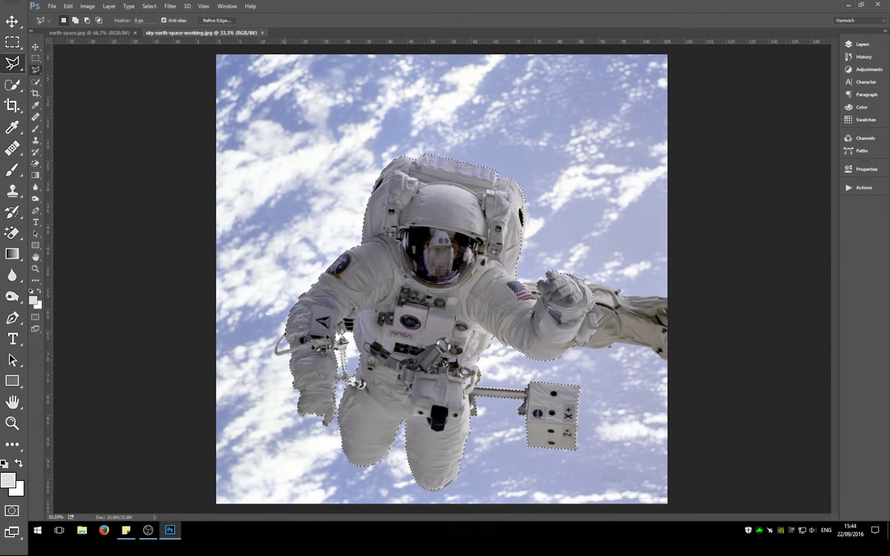
Add the wire loop at the astronaut's wrist without its inner gap, and include the missed backpack edge in the selection.
{"action": "key", "text": "shift"}
{"action": "key", "text": "alt"}
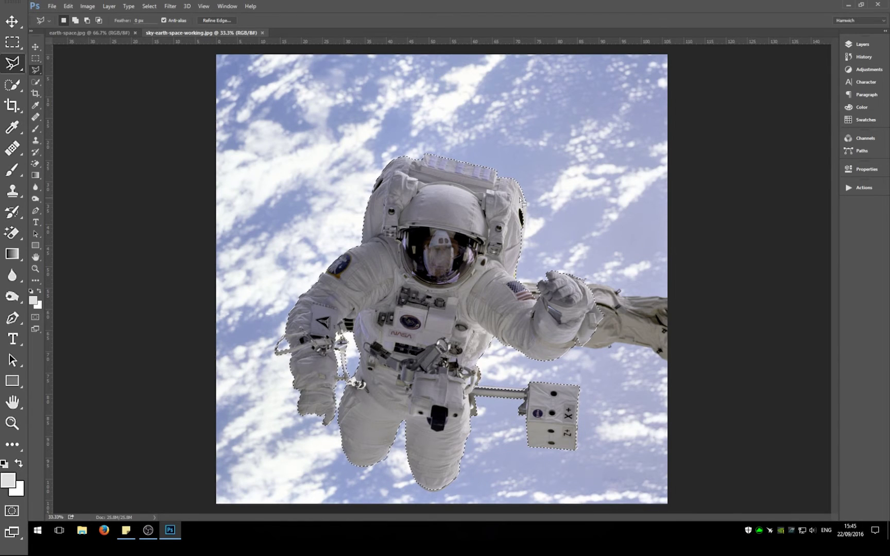
{"action": "key", "text": "shift"}
{"action": "double_click", "coordinate": [507, 211]}
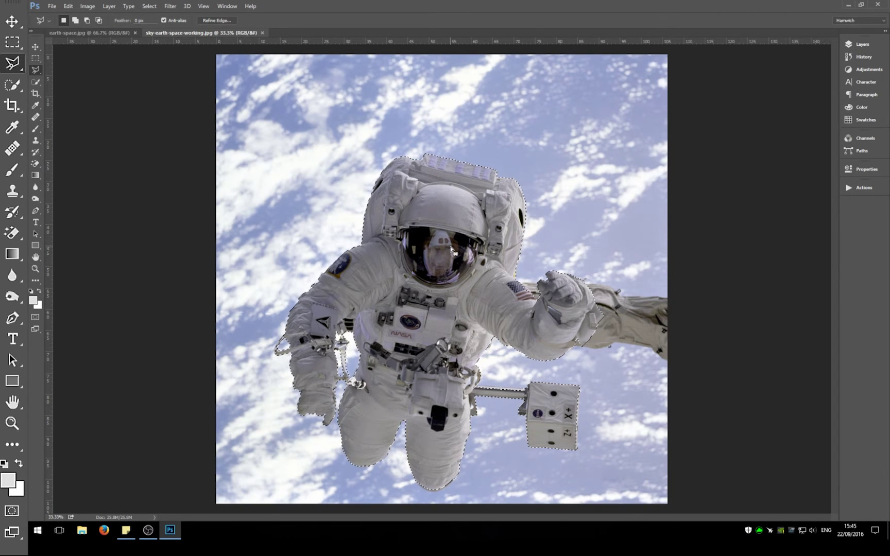
Copy the selected astronaut and paste it as a new layer into earth-space.jpg.
{"action": "left_click", "coordinate": [850, 44]}
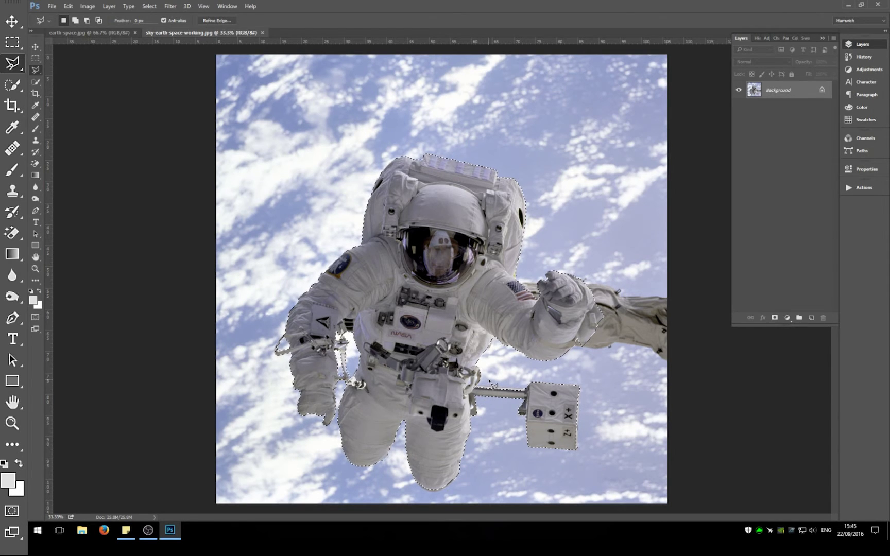
{"action": "left_click", "coordinate": [66, 6]}
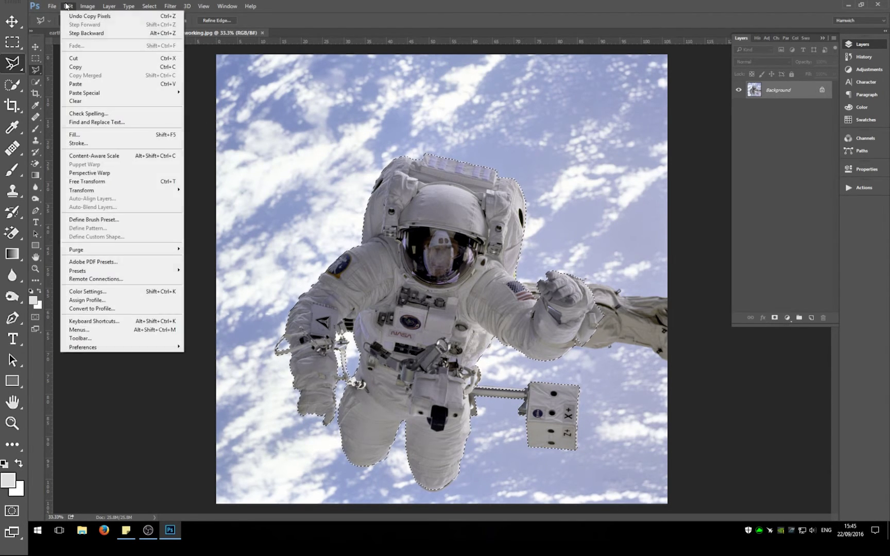
{"action": "left_click", "coordinate": [87, 71]}
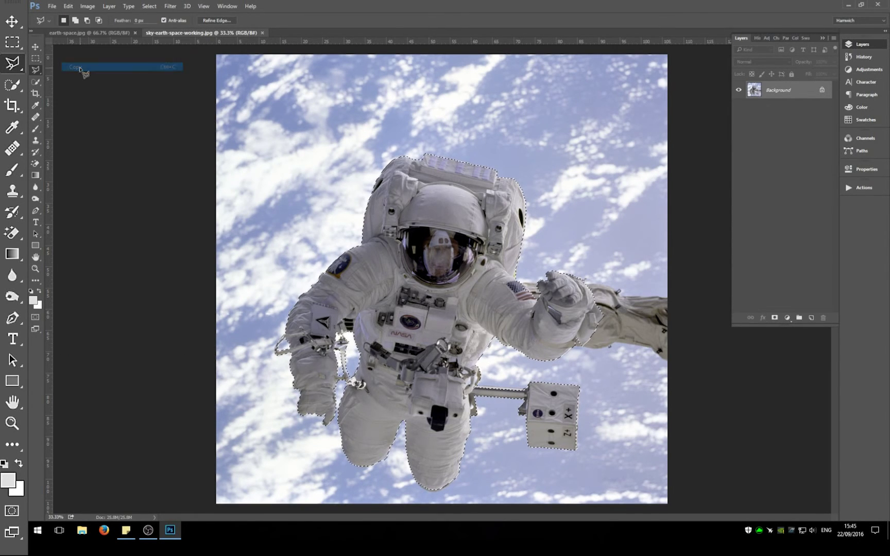
{"action": "left_click", "coordinate": [80, 34]}
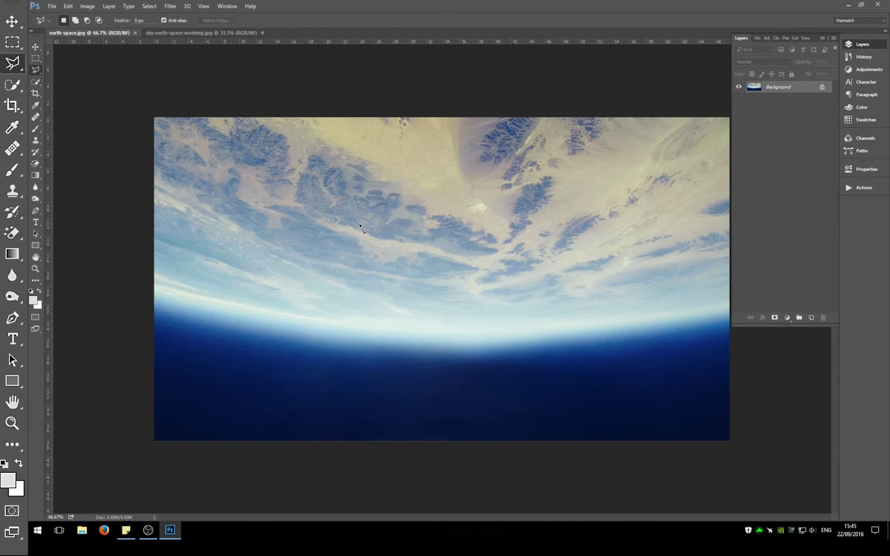
{"action": "key", "text": "ctrl+v"}
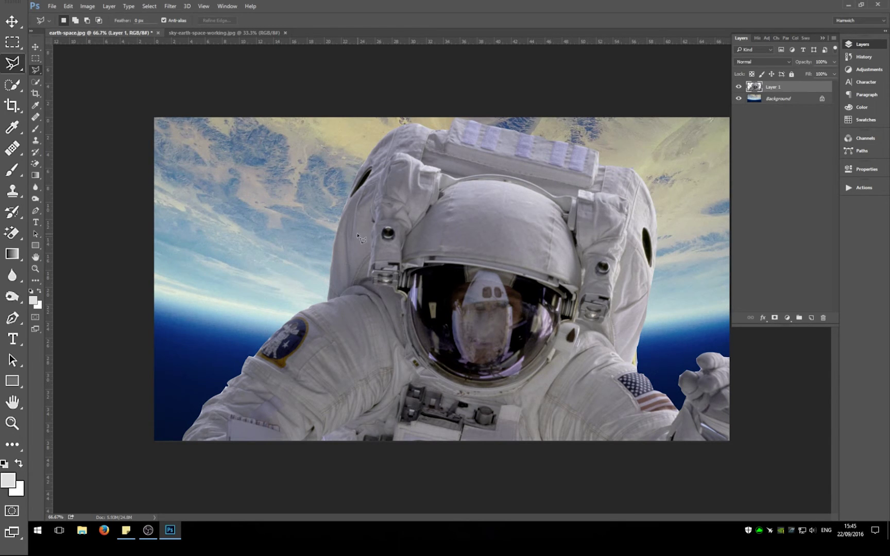
Scale the pasted astronaut to about 66% and move it toward the left half of the earth image, with the outstretched hand fully in frame.
{"action": "key", "text": "v"}
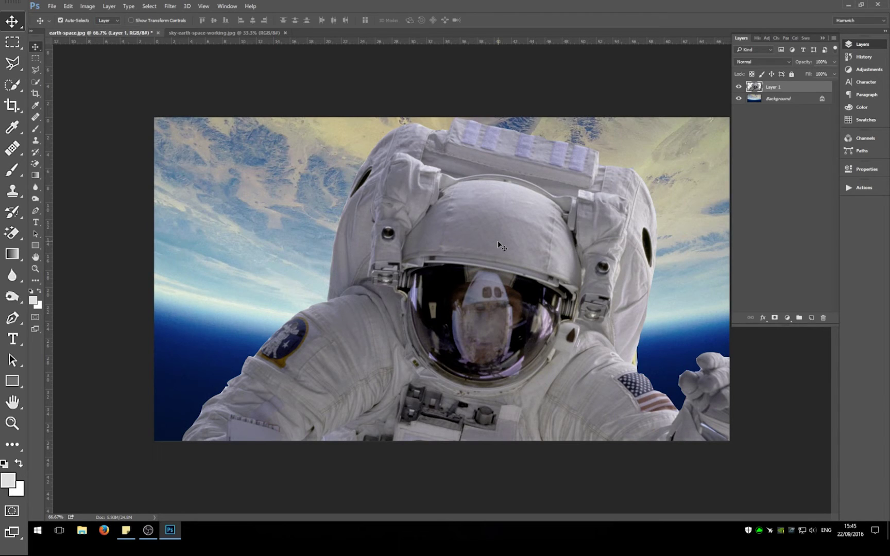
{"action": "left_click", "coordinate": [142, 21]}
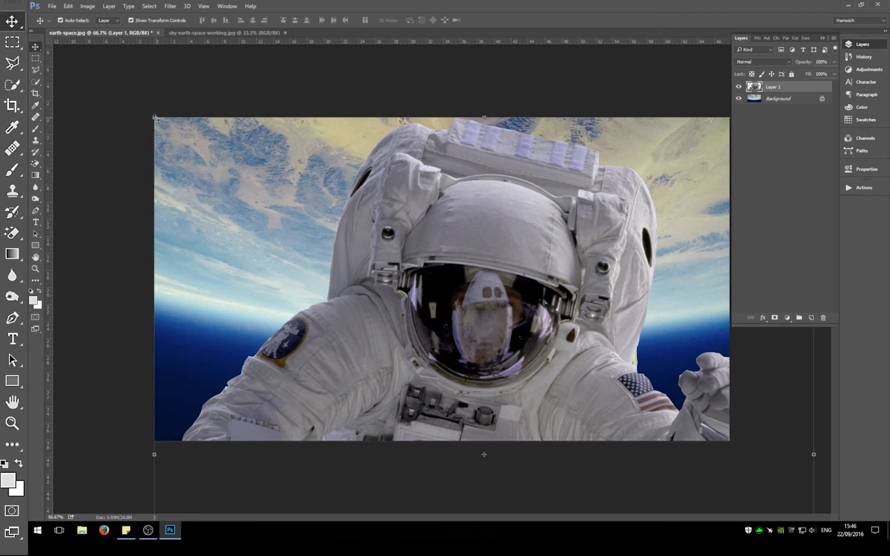
{"action": "left_click_drag", "start_coordinate": [154, 118], "coordinate": [383, 348]}
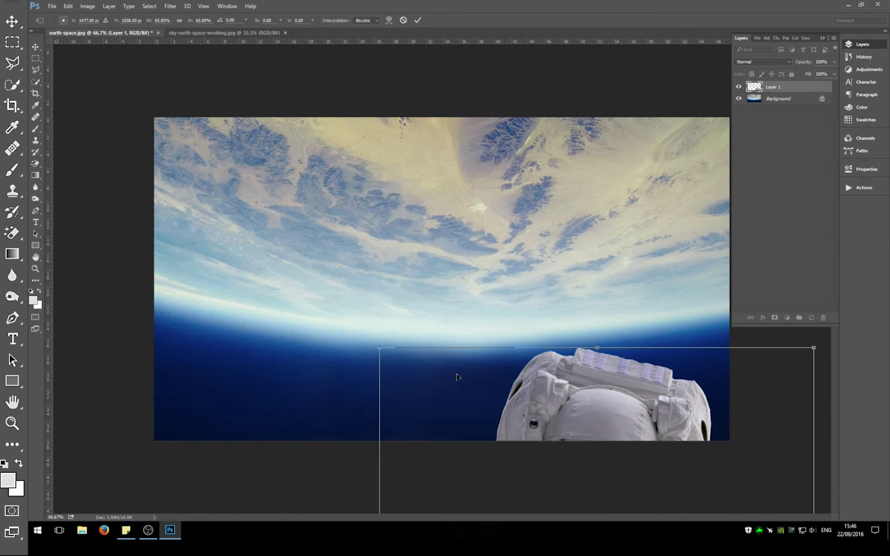
{"action": "left_click_drag", "start_coordinate": [532, 403], "coordinate": [405, 142]}
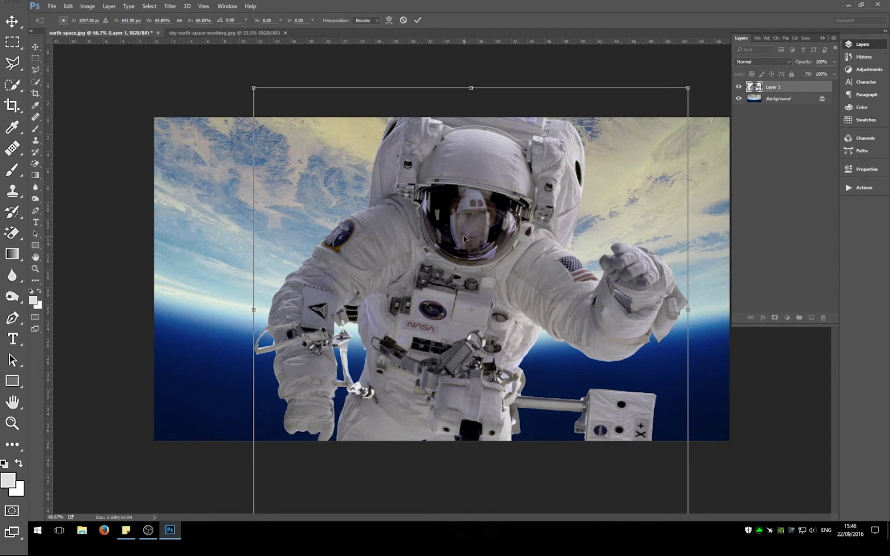
{"action": "left_click_drag", "start_coordinate": [463, 235], "coordinate": [374, 229]}
{"action": "key", "text": "Return"}
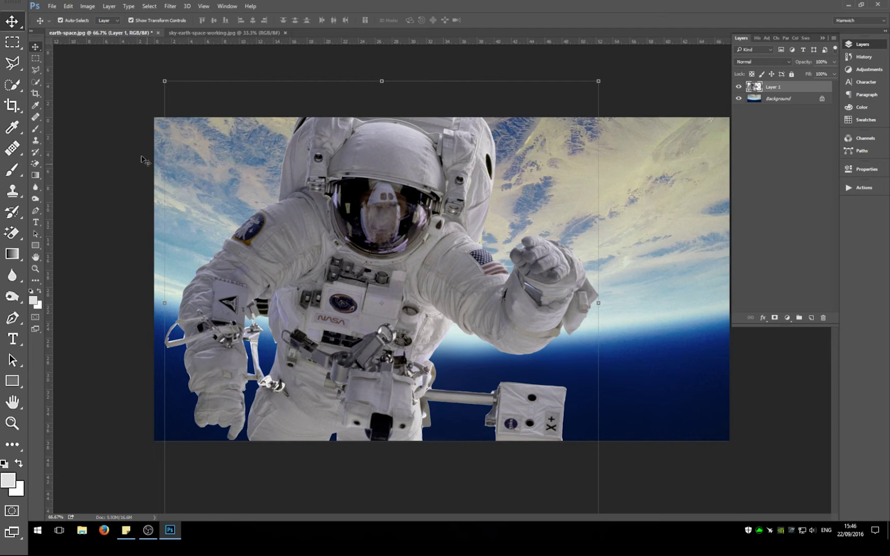
Draw a freehand H-shaped selection with the Lasso tool in the sky above the astronaut's raised hand.
{"action": "left_click", "coordinate": [8, 45]}
{"action": "left_click", "coordinate": [9, 47]}
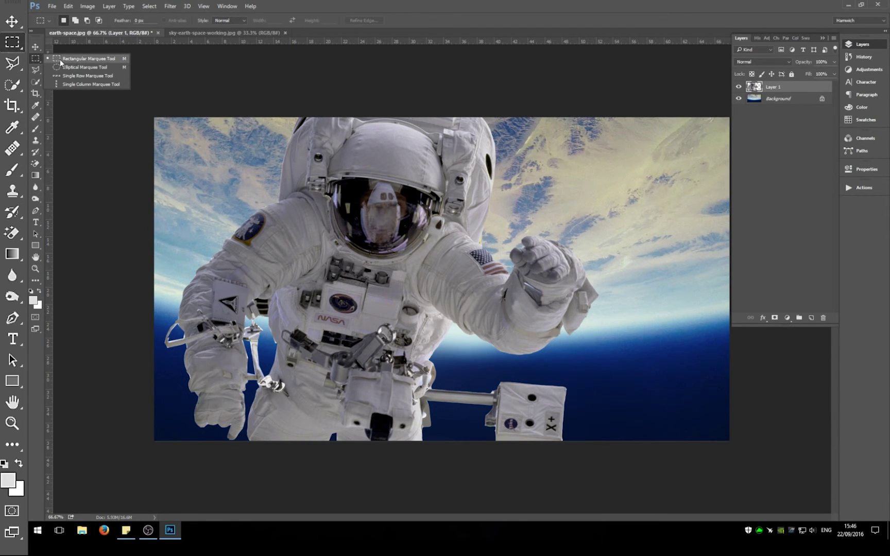
{"action": "left_click", "coordinate": [36, 70]}
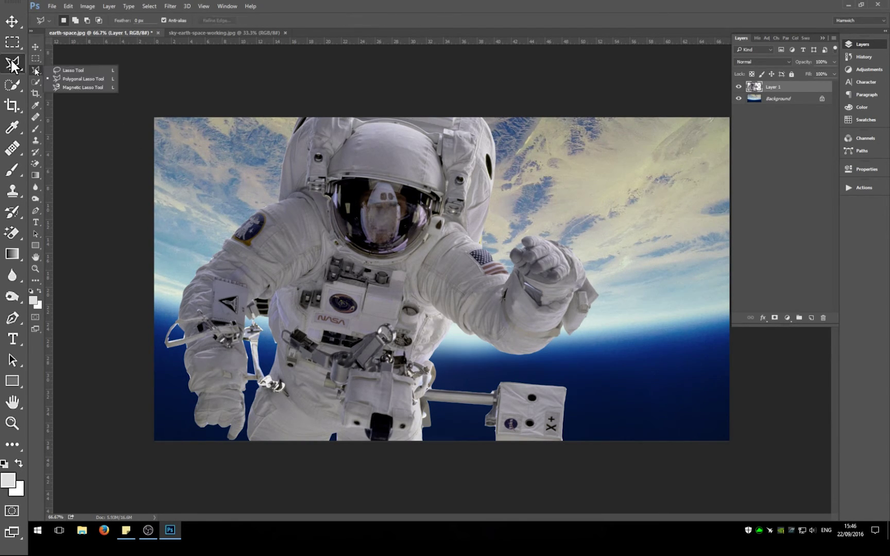
{"action": "left_click", "coordinate": [98, 71]}
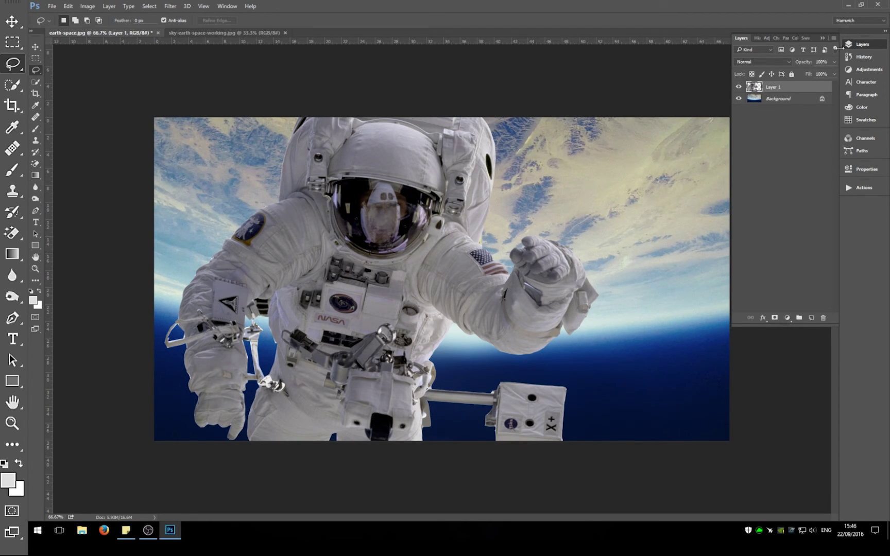
{"action": "left_click", "coordinate": [860, 45]}
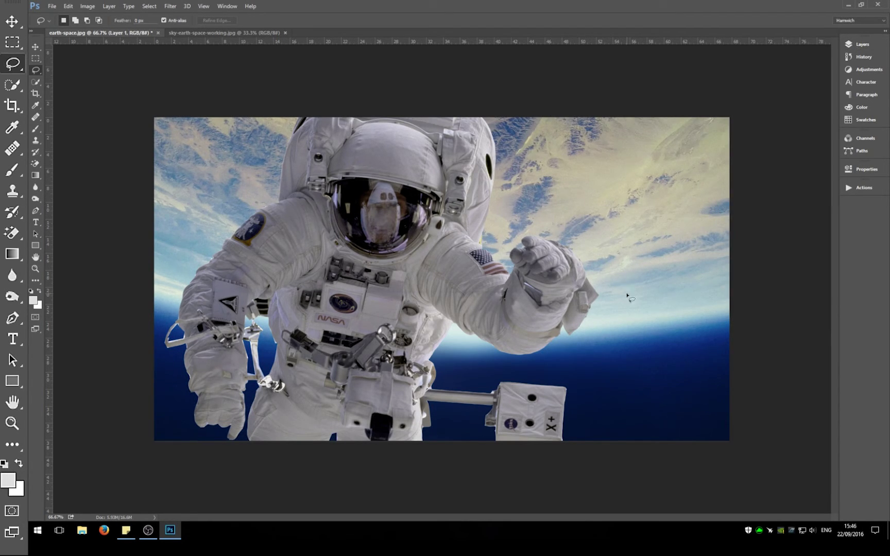
{"action": "mouse_move", "coordinate": [536, 138]}
{"action": "left_mouse_down"}
{"action": "mouse_move", "coordinate": [538, 199]}
{"action": "mouse_move", "coordinate": [552, 197]}
{"action": "mouse_move", "coordinate": [552, 169]}
{"action": "mouse_move", "coordinate": [561, 168]}
{"action": "mouse_move", "coordinate": [571, 197]}
{"action": "mouse_move", "coordinate": [571, 136]}
{"action": "mouse_move", "coordinate": [561, 135]}
{"action": "mouse_move", "coordinate": [563, 154]}
{"action": "mouse_move", "coordinate": [552, 153]}
{"action": "mouse_move", "coordinate": [535, 132]}
{"action": "left_mouse_up"}
Set the foreground colour to red, brush over the whole H-shaped selection, and deselect it.
{"action": "key", "text": "b"}
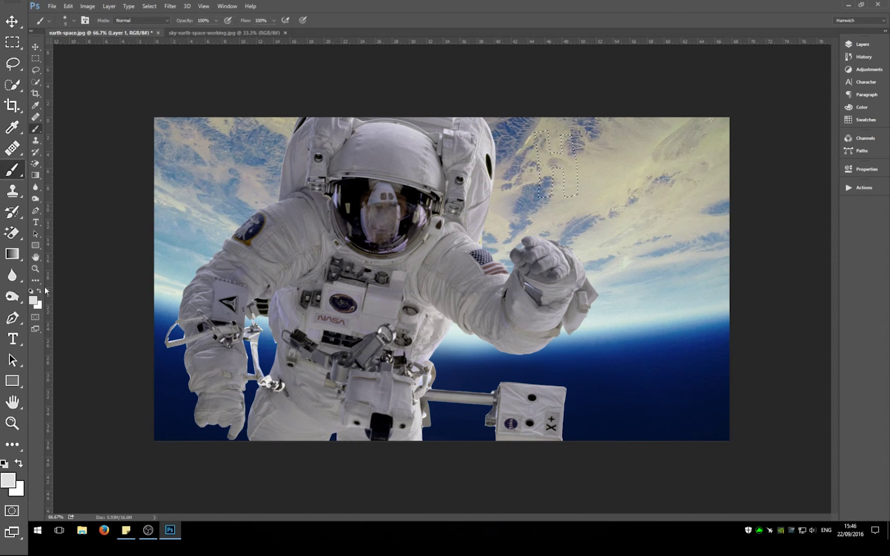
{"action": "left_click", "coordinate": [34, 301]}
{"action": "left_click_drag", "start_coordinate": [381, 321], "coordinate": [395, 316]}
{"action": "left_click", "coordinate": [485, 309]}
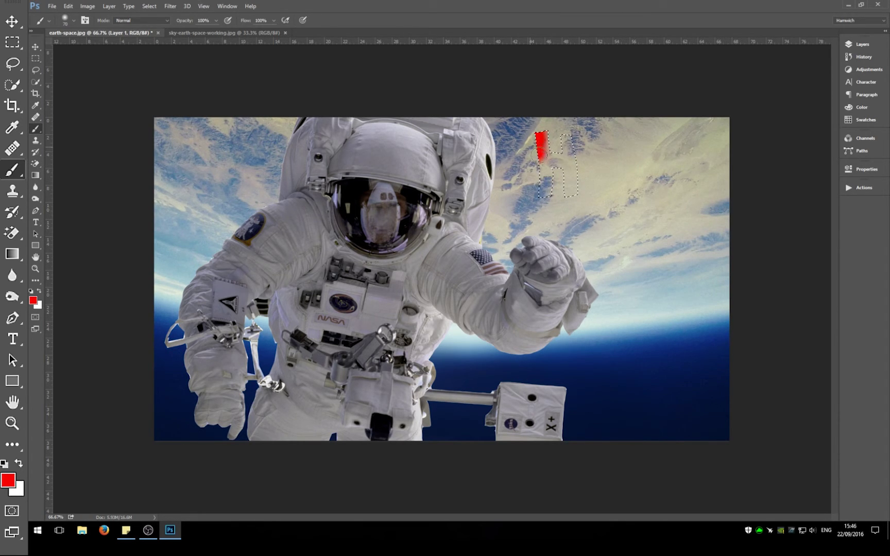
{"action": "mouse_move", "coordinate": [547, 126]}
{"action": "left_mouse_down"}
{"action": "mouse_move", "coordinate": [547, 190]}
{"action": "mouse_move", "coordinate": [559, 129]}
{"action": "mouse_move", "coordinate": [566, 195]}
{"action": "mouse_move", "coordinate": [584, 132]}
{"action": "left_mouse_up"}
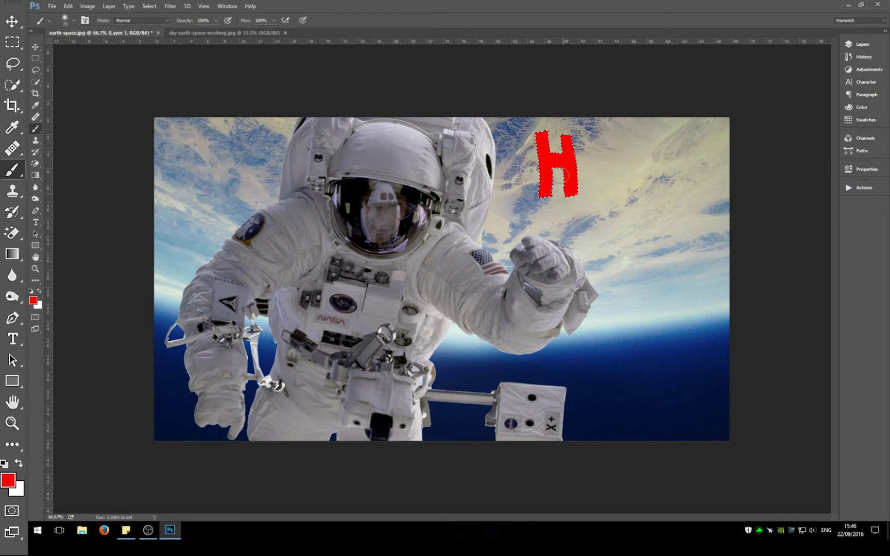
{"action": "key", "text": "ctrl+d"}
Lasso a lowercase i with a separate dot beside the H, paint it red with the Brush, and deselect.
{"action": "key", "text": "l"}
{"action": "mouse_move", "coordinate": [591, 168]}
{"action": "left_mouse_down"}
{"action": "mouse_move", "coordinate": [591, 189]}
{"action": "mouse_move", "coordinate": [602, 192]}
{"action": "mouse_move", "coordinate": [604, 174]}
{"action": "mouse_move", "coordinate": [591, 169]}
{"action": "mouse_move", "coordinate": [594, 145]}
{"action": "mouse_move", "coordinate": [598, 207]}
{"action": "left_mouse_up"}
{"action": "key", "text": "shift"}
{"action": "key", "text": "b"}
{"action": "key", "text": "ctrl+d"}
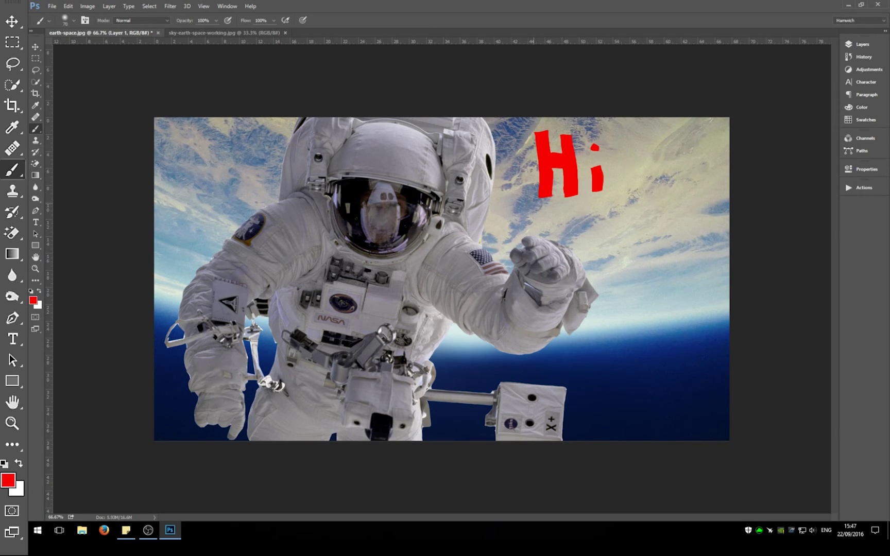
Lasso a curved stroke beneath the H, paint it red with the Brush, and deselect.
{"action": "key", "text": "l"}
{"action": "mouse_move", "coordinate": [557, 208]}
{"action": "left_mouse_down"}
{"action": "mouse_move", "coordinate": [520, 214]}
{"action": "mouse_move", "coordinate": [534, 220]}
{"action": "mouse_move", "coordinate": [569, 209]}
{"action": "mouse_move", "coordinate": [512, 220]}
{"action": "mouse_move", "coordinate": [554, 213]}
{"action": "left_mouse_up"}
{"action": "key", "text": "b"}
{"action": "key", "text": "ctrl+d"}
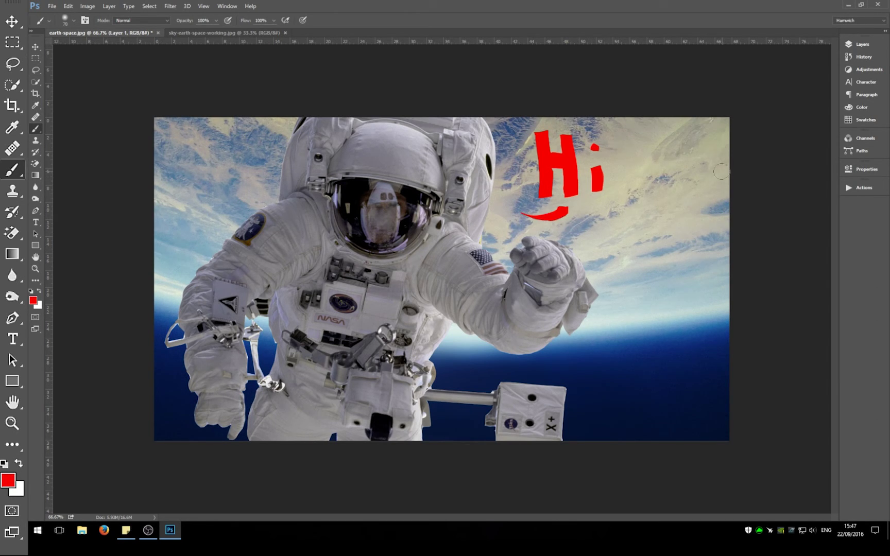